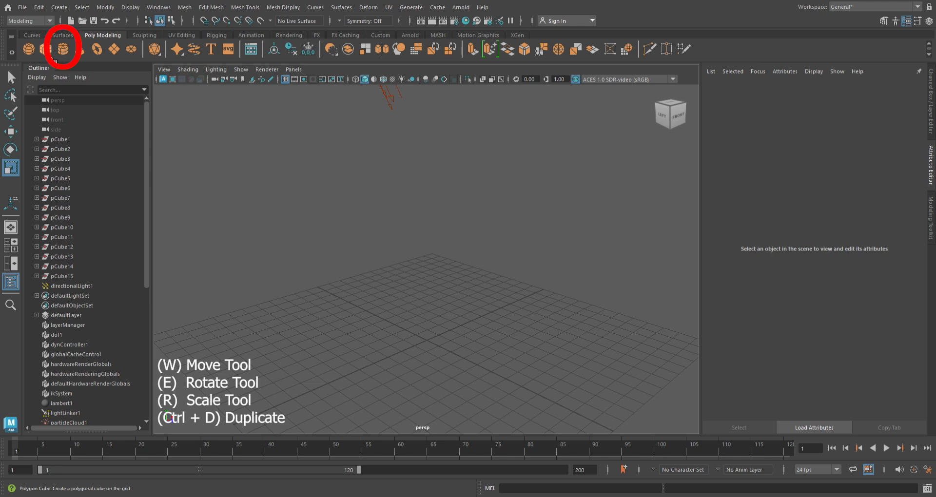
- Create a polygon cube and scale it into a thin square slab, about 8.5 times in X and Z
left_click(53, 55)
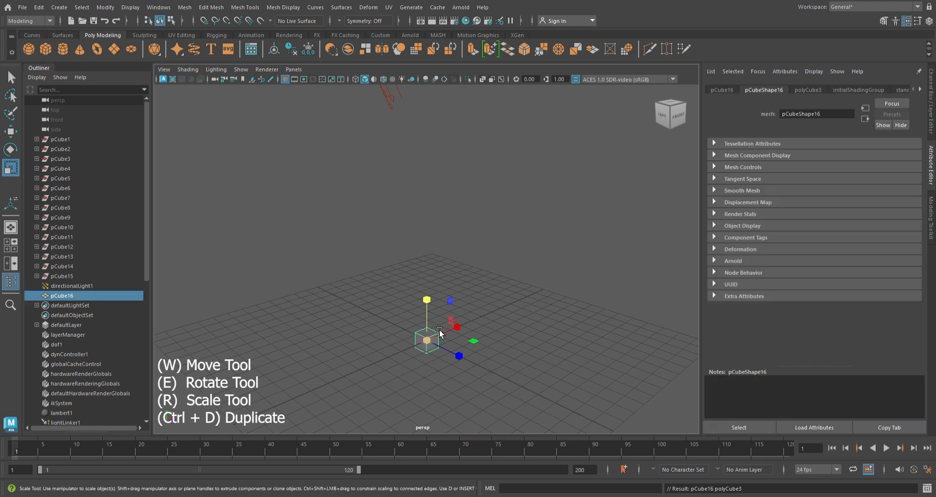
left_click_drag(438, 311, 448, 247)
key("w")
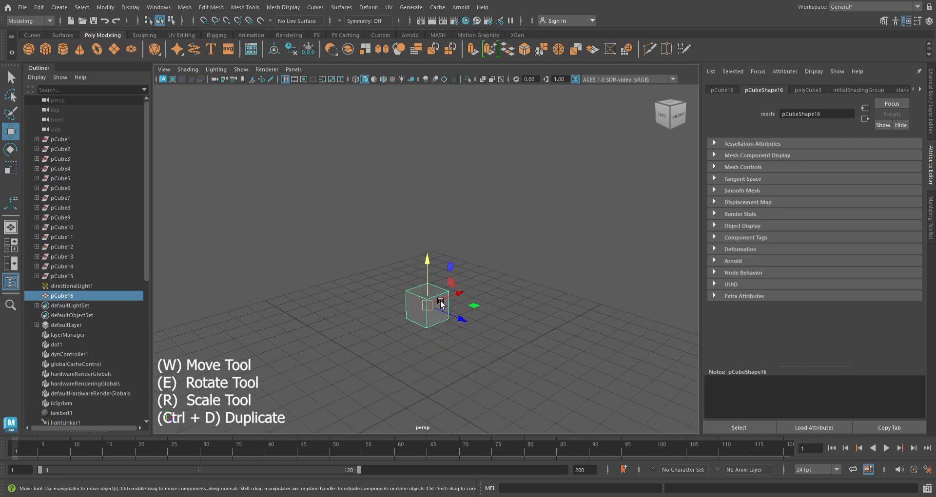
left_click_drag(443, 311, 586, 344, "alt")
key("r")
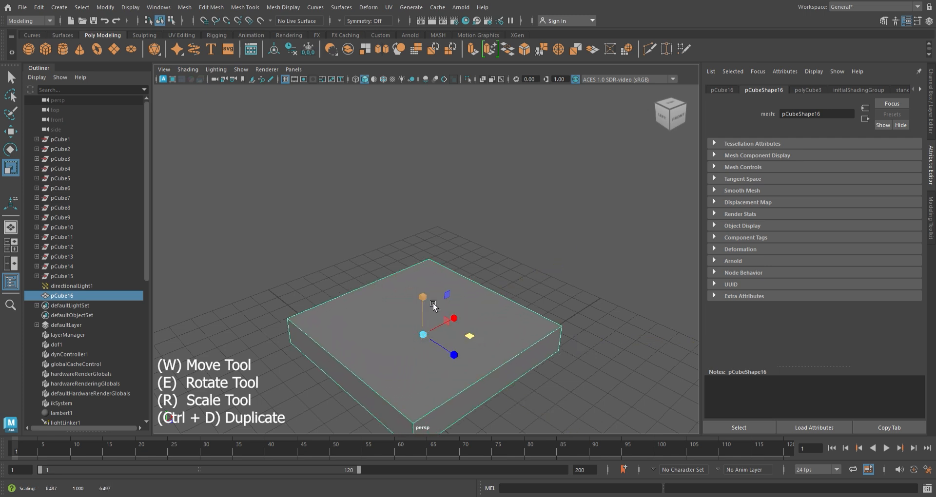
left_click_drag(432, 303, 431, 317)
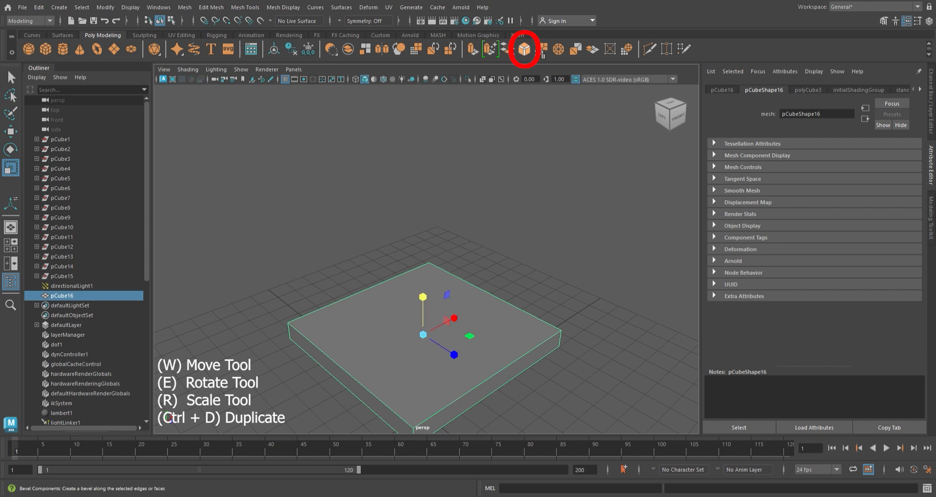
- Bevel the slab's edges with 2 segments
left_click(531, 57)
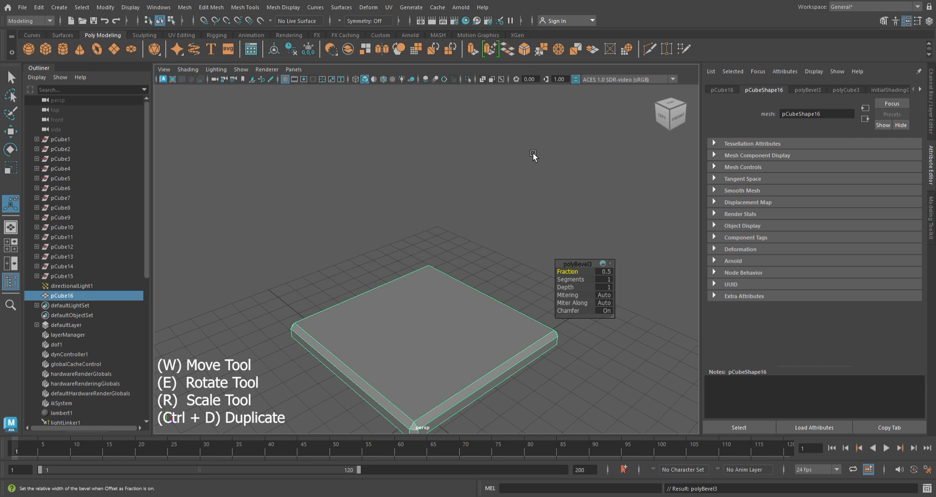
left_click(613, 282)
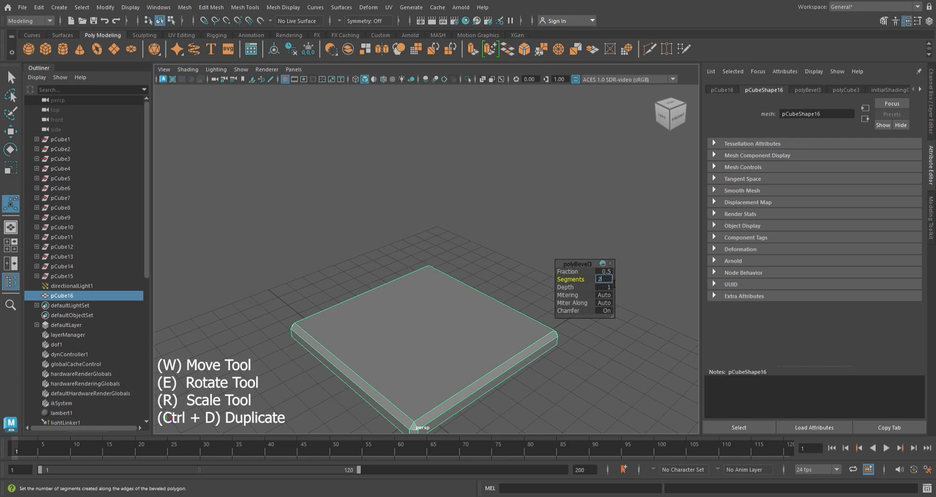
key("Return")
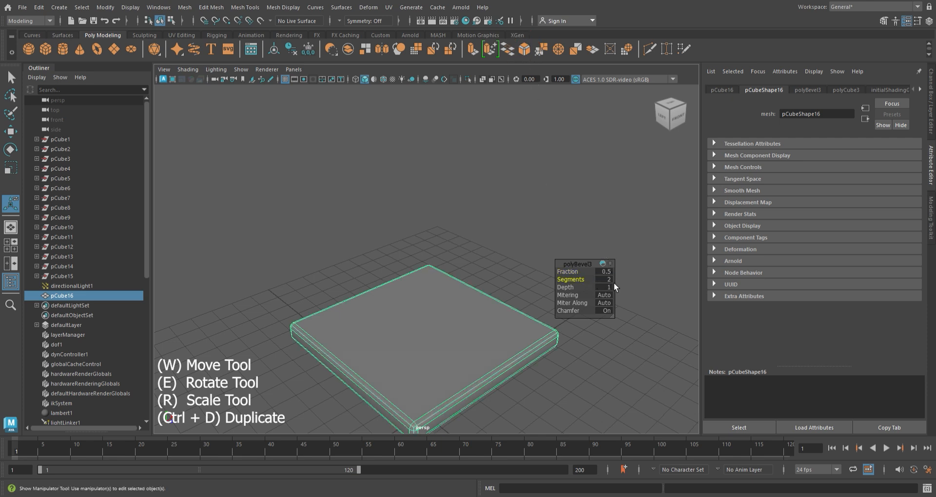
left_click(586, 229)
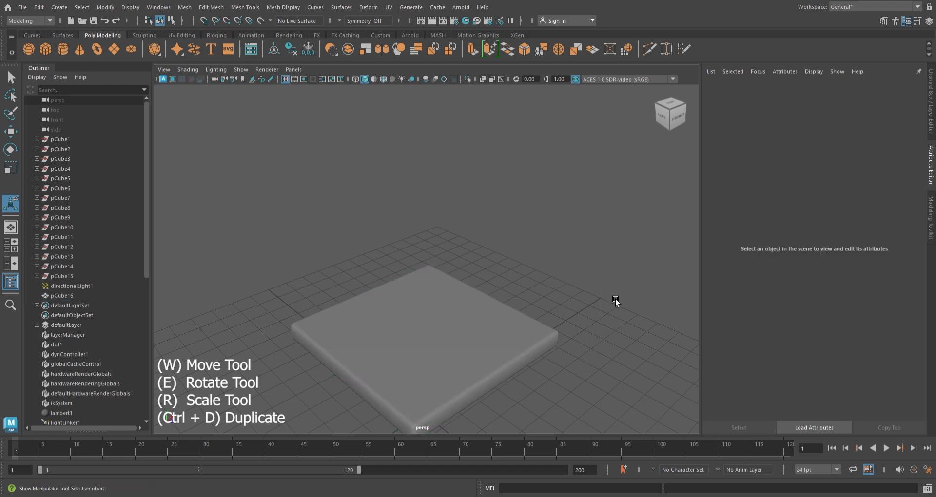
- Move the beveled slab straight up about 5 cm above the grid
left_click_drag(615, 302, 617, 208, "alt")
left_click(444, 183)
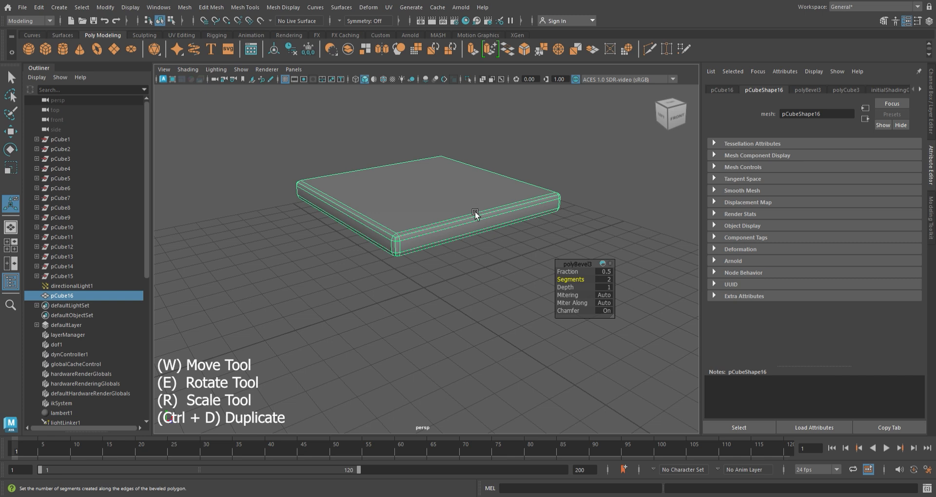
key("w")
left_click_drag(431, 156, 440, 108)
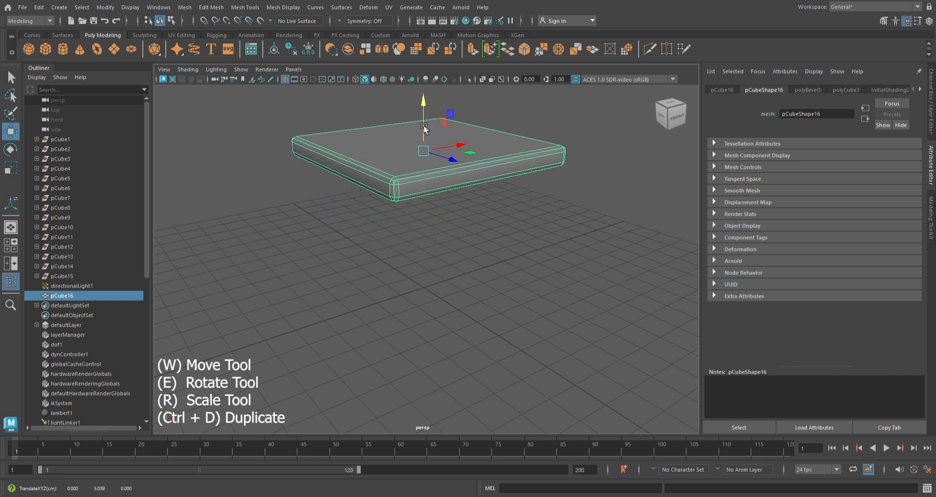
left_click(556, 126)
scroll(557, 126, "down", 4)
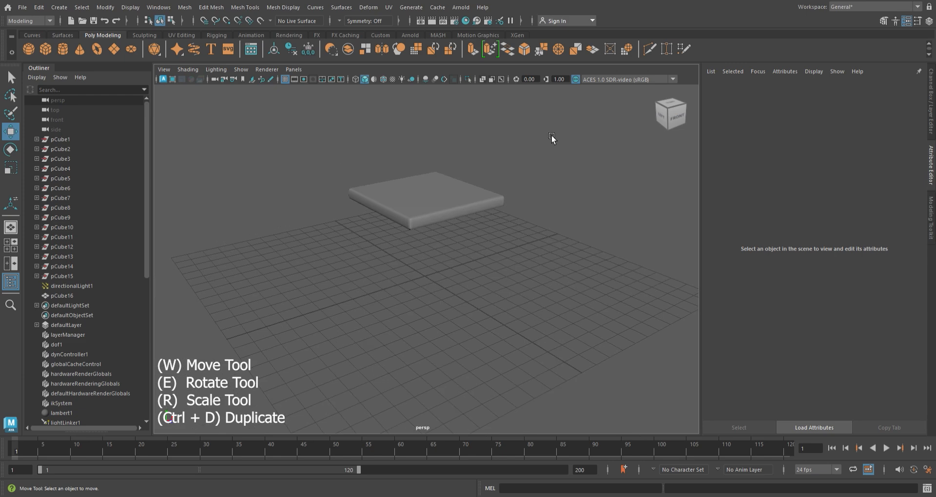
scroll(545, 188, "up", 3)
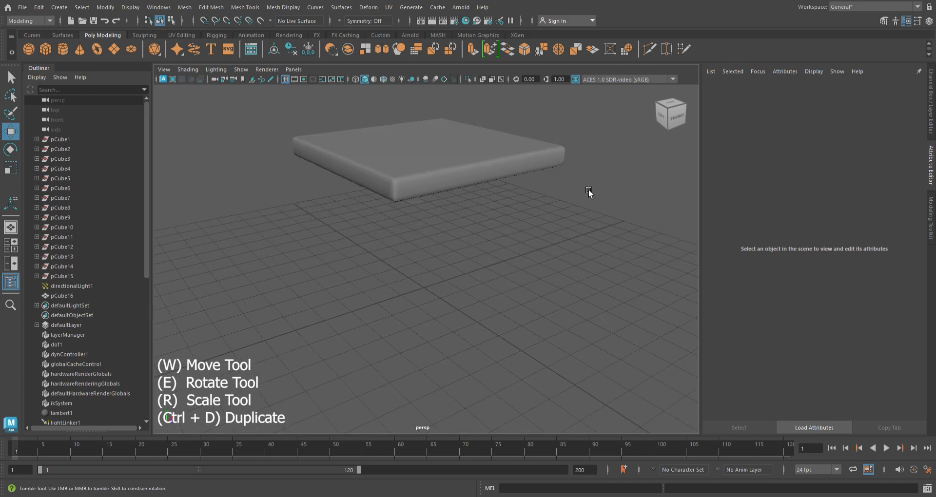
mouse_move(589, 189)
left_mouse_down("alt")
mouse_move(587, 179)
mouse_move(587, 188)
left_mouse_up("alt")
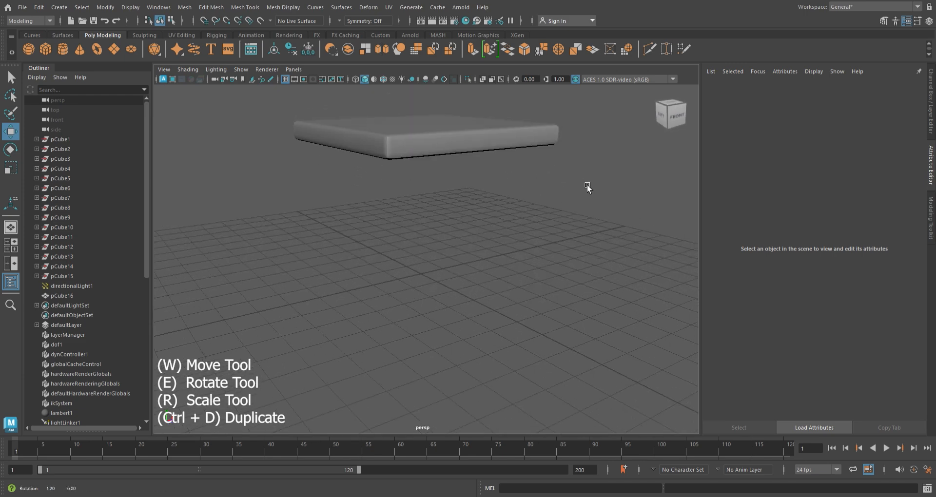
- Add a second polygon cube beneath the slab and raise it about 1.2 cm
left_click(45, 49)
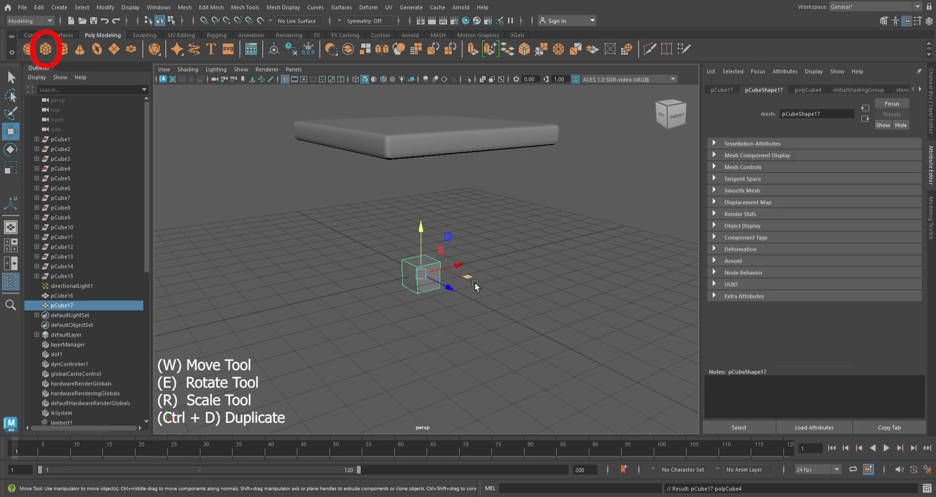
mouse_move(475, 283)
left_mouse_down()
mouse_move(482, 259)
mouse_move(466, 276)
left_mouse_up()
key("ctrl+z")
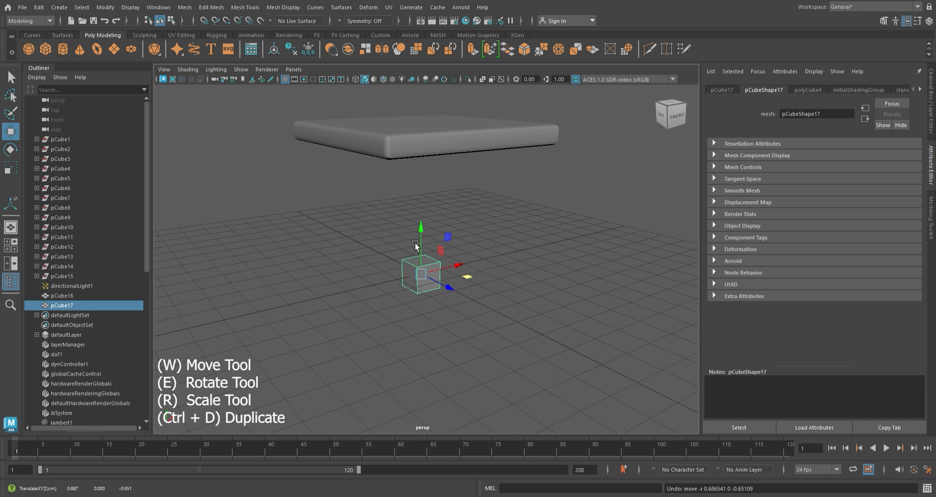
left_click_drag(428, 238, 427, 205)
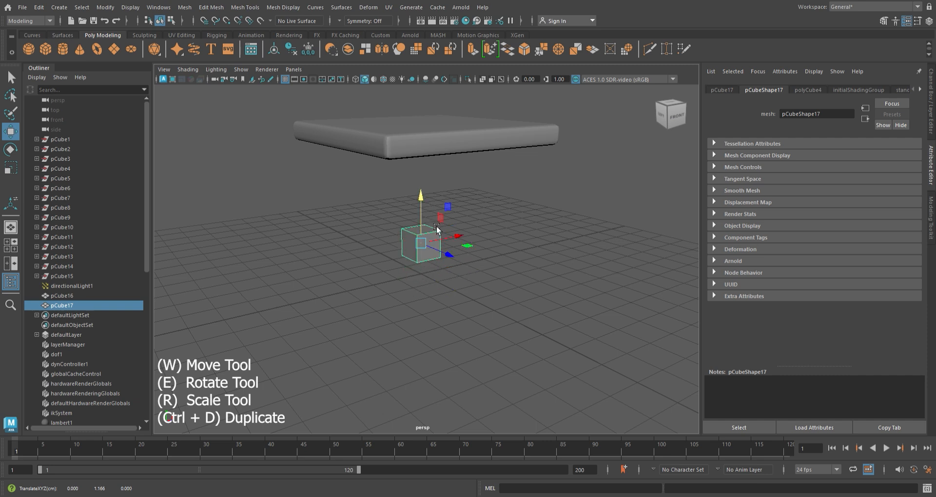
- Scale the new cube to about 0.6 in X and Z and stretch it vertically into a tall leg
key("r")
left_click_drag(482, 250, 472, 251)
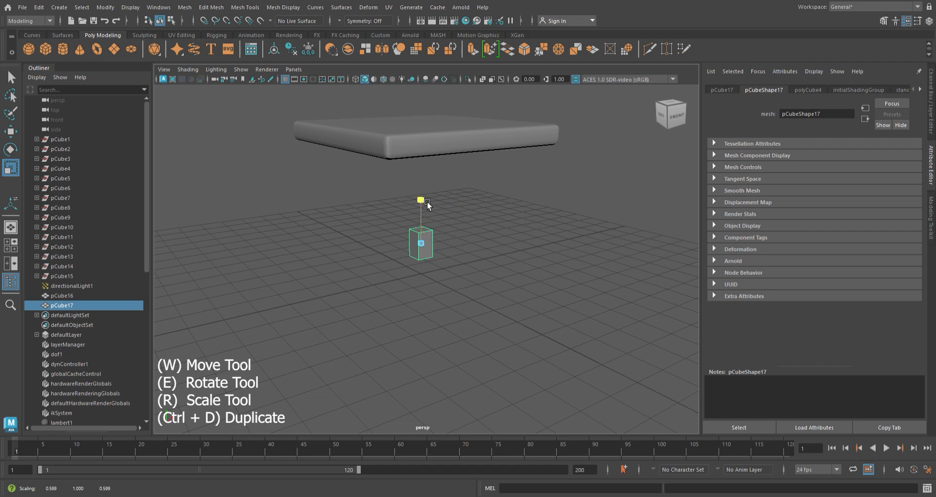
left_click_drag(428, 201, 426, 153)
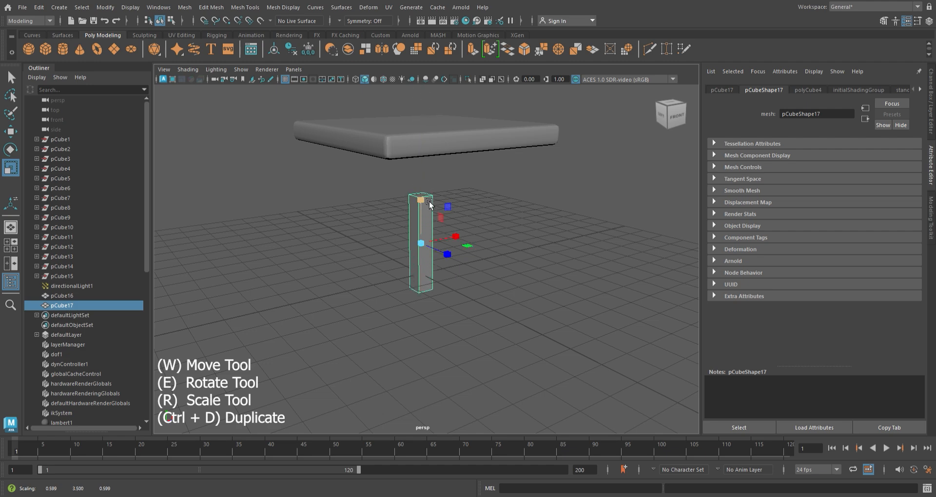
left_click_drag(429, 201, 422, 168)
- Move the leg along X and Z so that it stands beneath one corner of the slab
left_click_drag(501, 207, 480, 208, "alt")
key("w")
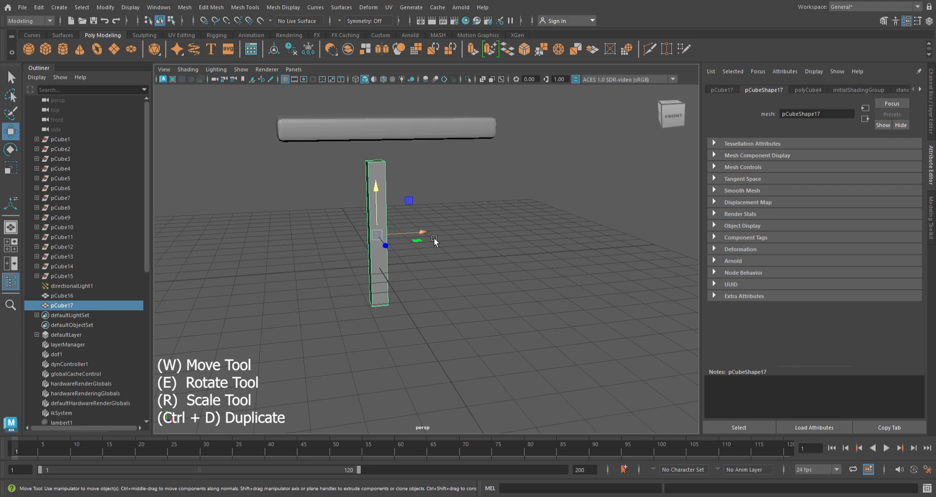
left_click_drag(434, 241, 470, 255)
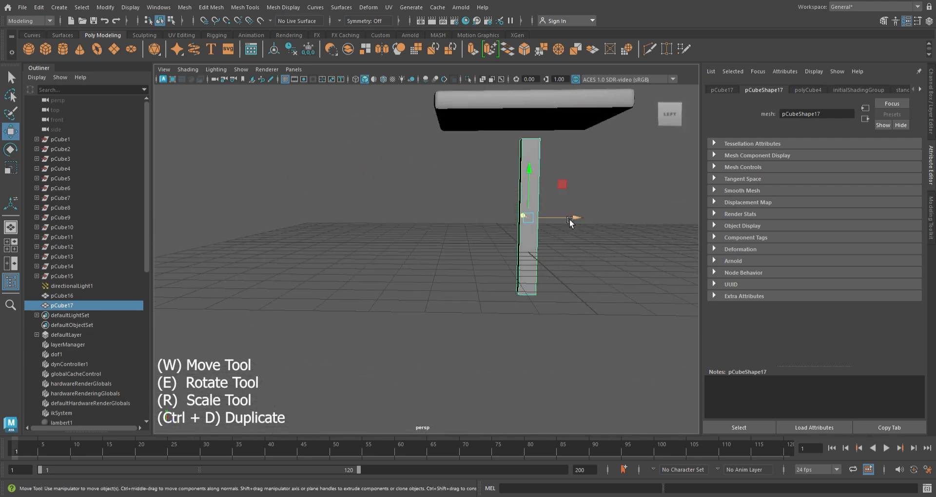
left_click_drag(569, 222, 475, 242)
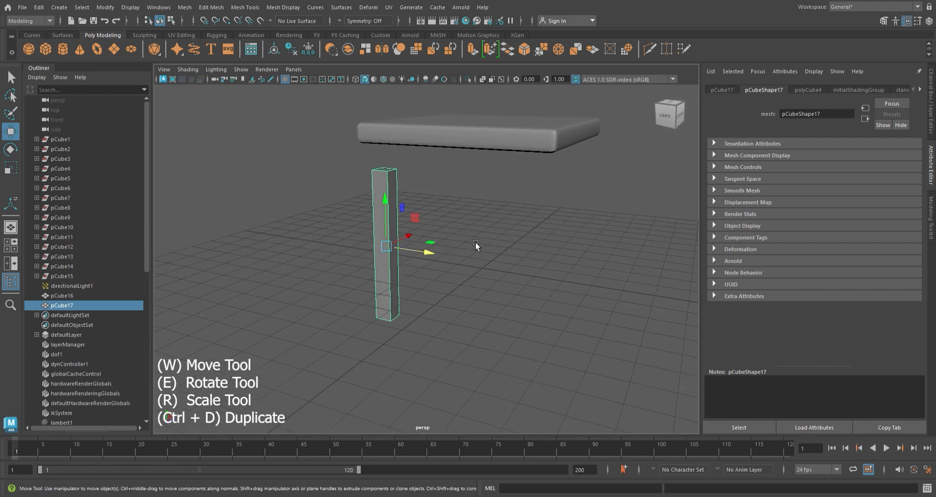
- Raise the leg until its top meets the underside of the slab at the corner
scroll(475, 242, "up", 5)
scroll(476, 236, "down", 4)
right_click_drag(472, 218, 496, 290, "alt")
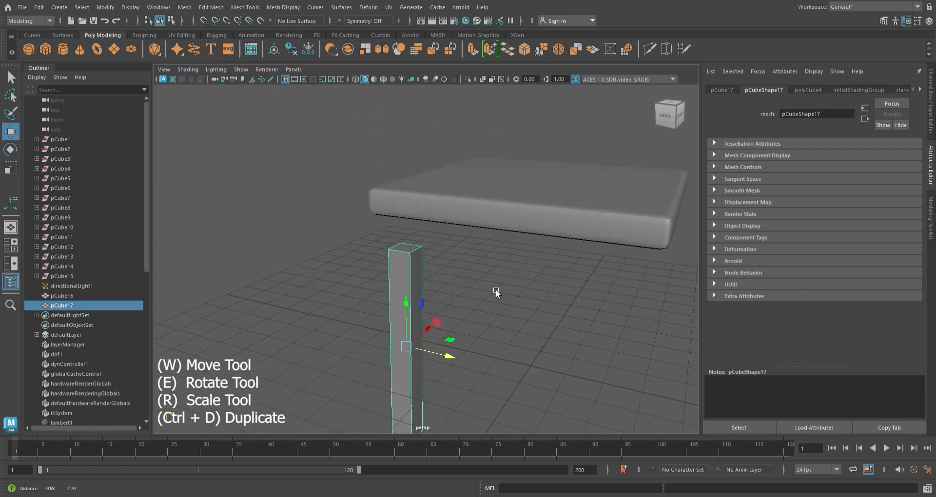
left_click_drag(496, 290, 440, 318, "alt")
left_click_drag(259, 317, 249, 263)
left_click_drag(361, 269, 559, 286, "alt")
left_click(557, 286)
left_click_drag(632, 271, 505, 267, "alt")
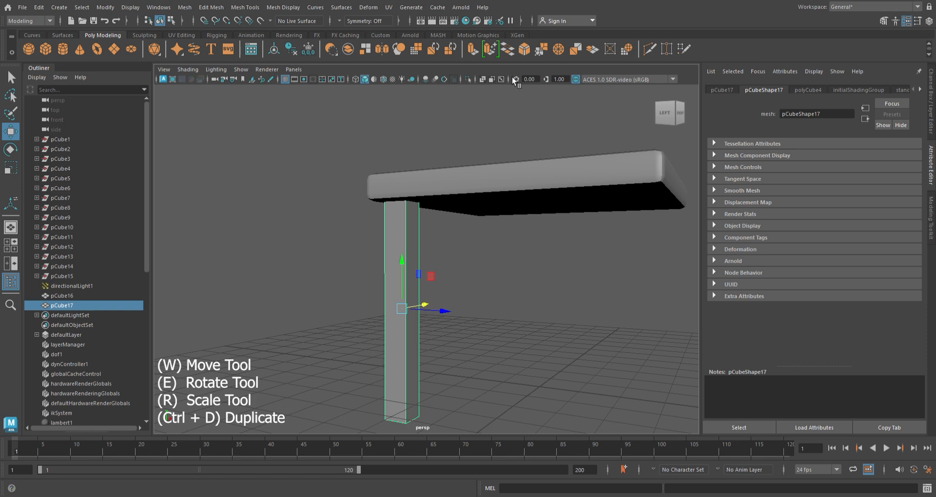
- Bevel the leg's edges with 2 segments
left_click(526, 51)
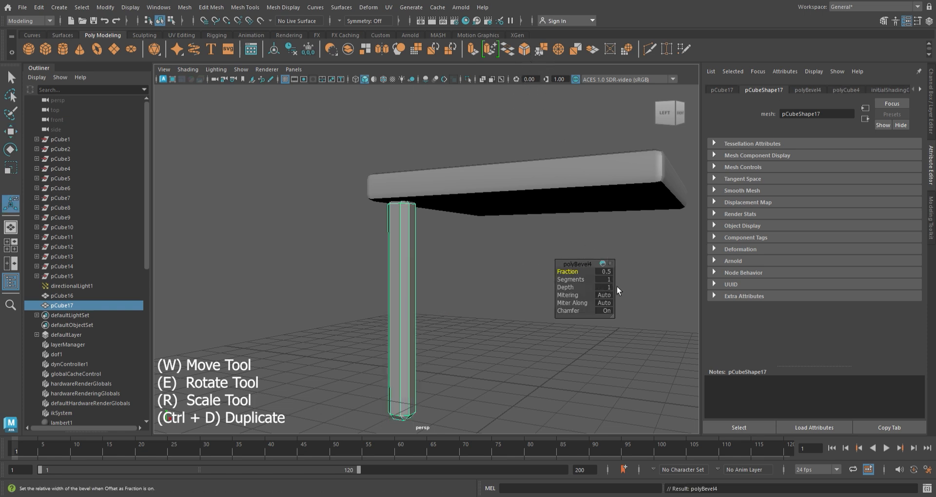
key("Tab")
key("Return")
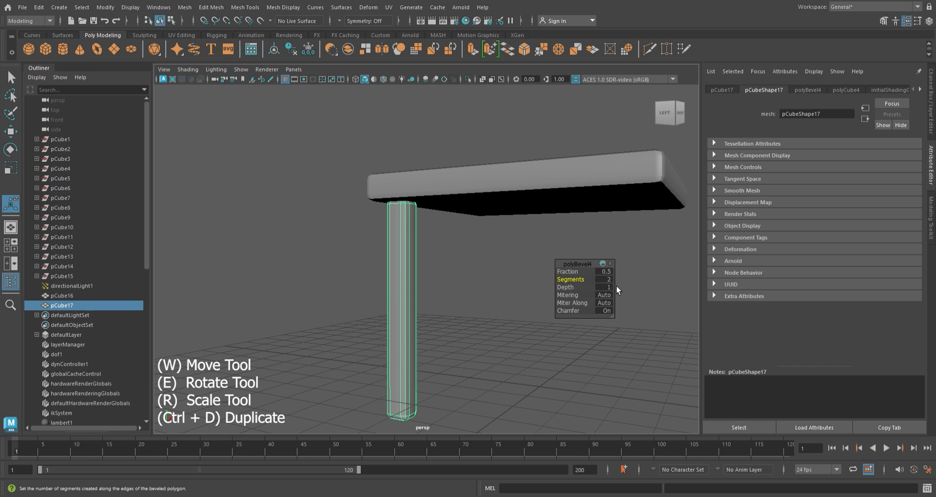
left_click(443, 254)
- Nudge the beveled leg slightly upward to close the gap beneath the slab, at about 2.2 cm in Y
left_click(409, 257)
key("w")
left_click_drag(405, 273, 412, 264)
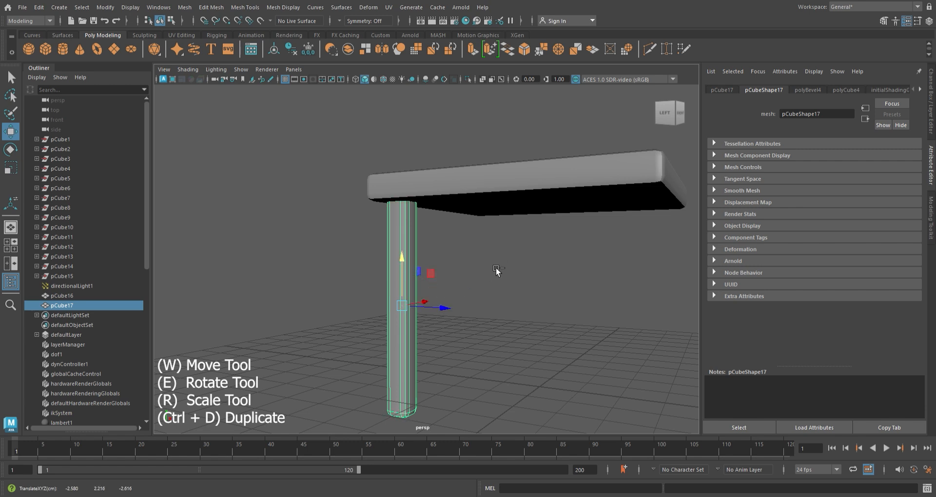
- Duplicate the leg three times and position one copy beneath each of the slab's remaining corners
key("ctrl+d")
left_click_drag(446, 309, 712, 318)
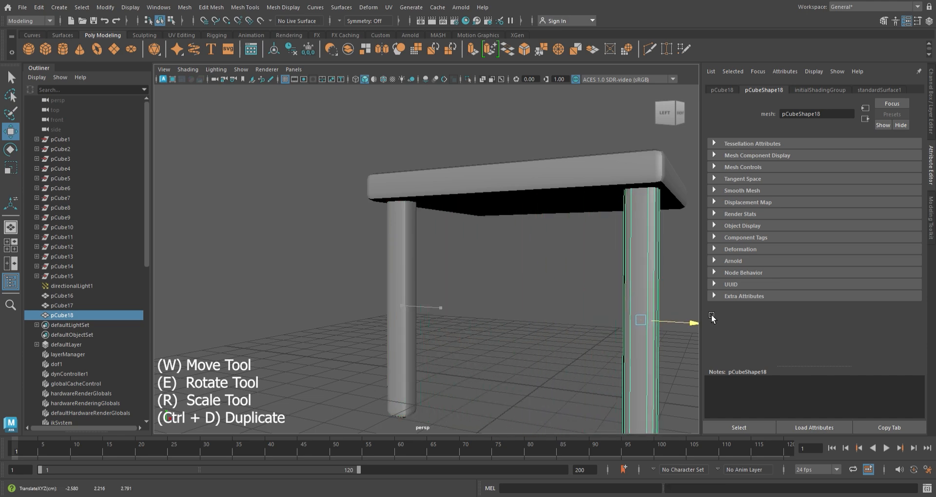
left_click_drag(605, 293, 543, 295, "alt")
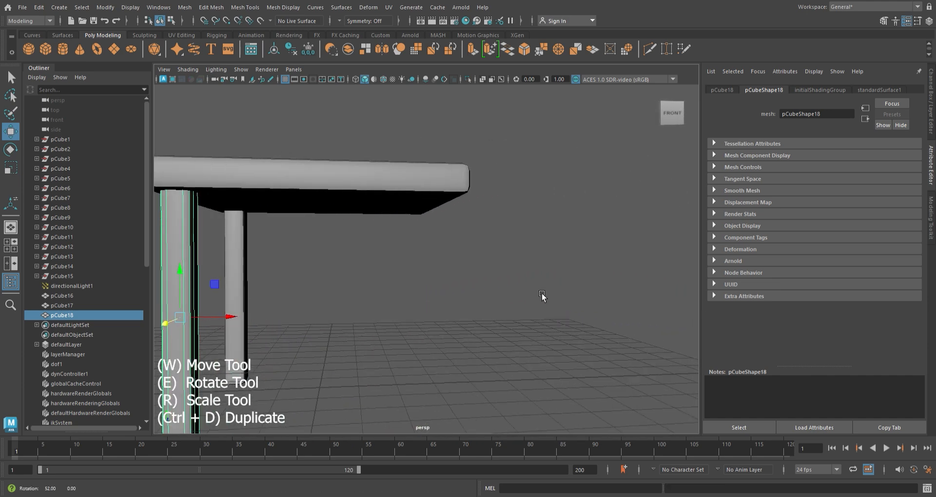
key("ctrl+d")
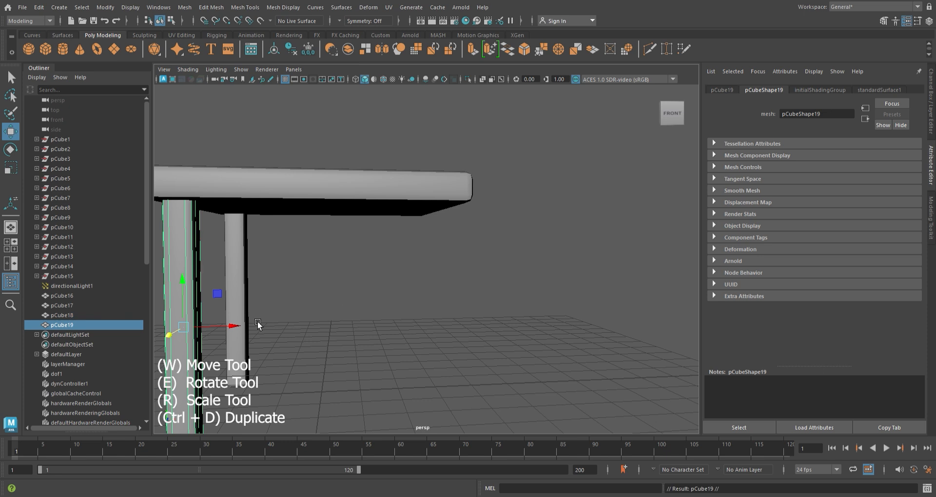
left_click_drag(257, 324, 497, 320)
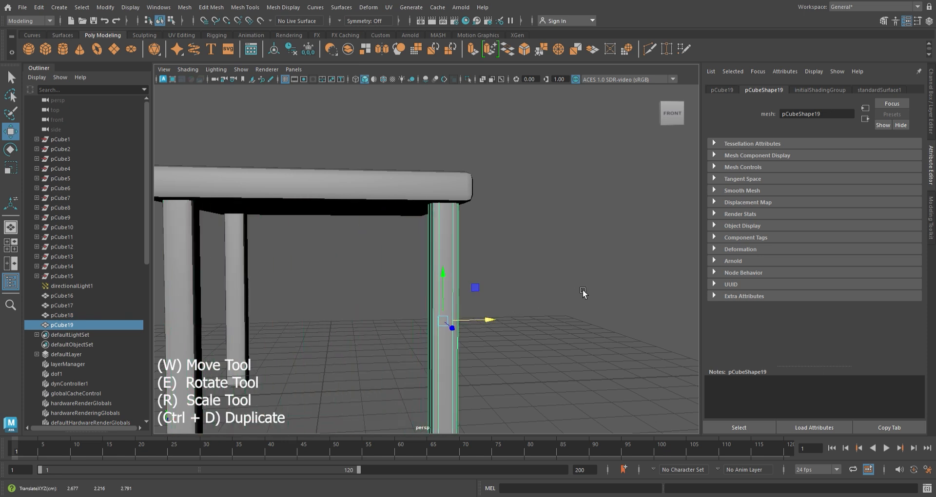
key("ctrl+d")
left_click_drag(601, 289, 492, 298, "alt")
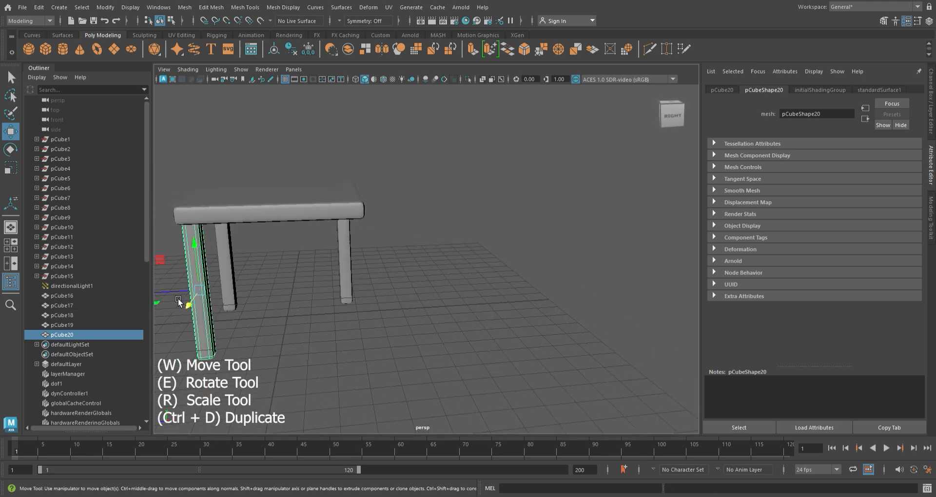
left_click_drag(179, 300, 334, 299)
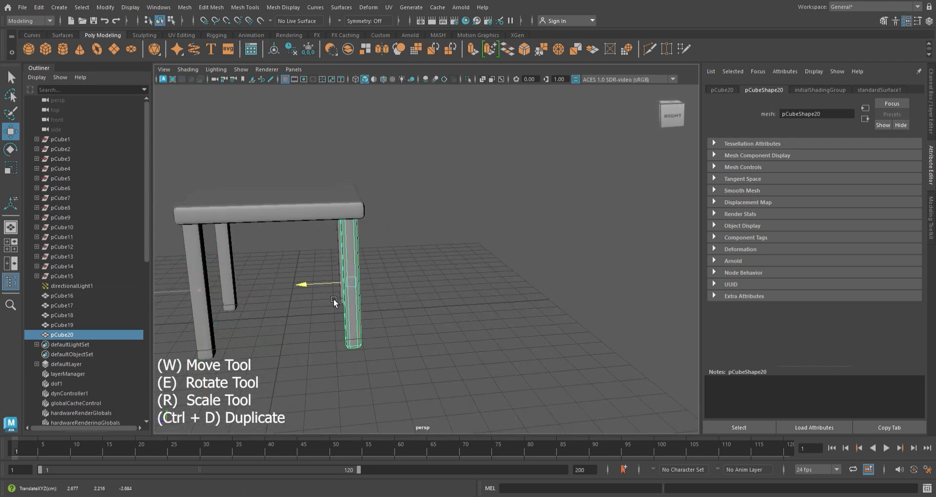
left_click_drag(381, 322, 544, 318, "alt")
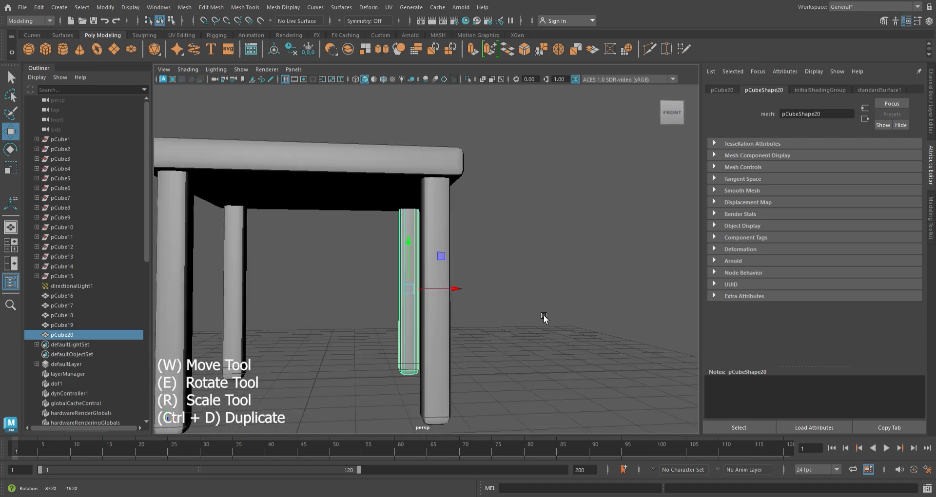
scroll(536, 316, "down", 3)
left_click_drag(349, 324, 328, 320, "alt")
left_click(351, 323)
left_click_drag(250, 267, 571, 332)
key("r")
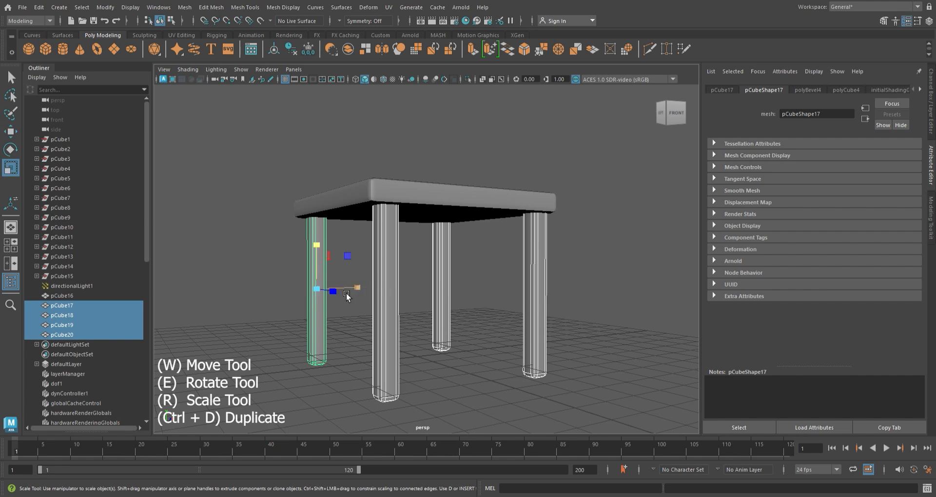
left_click_drag(347, 300, 440, 344, "alt")
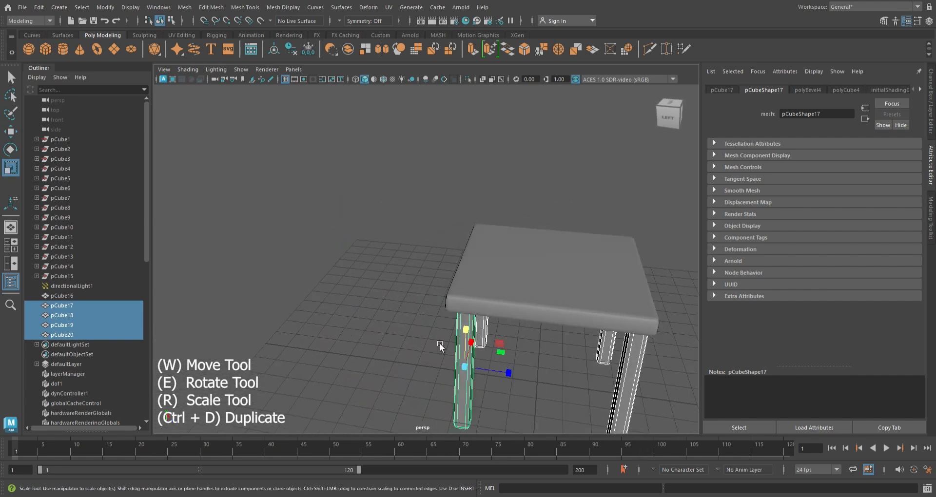
mouse_move(519, 359)
left_mouse_down()
mouse_move(545, 357)
mouse_move(506, 350)
mouse_move(556, 352)
mouse_move(545, 350)
mouse_move(637, 319)
mouse_move(602, 302)
mouse_move(353, 306)
mouse_move(596, 306)
mouse_move(495, 307)
mouse_move(512, 307)
left_mouse_up()
left_click(552, 354)
- Duplicate one corner leg and raise the copy above the slab to about 7.79 cm in Y
key("w")
left_click(644, 310)
left_click(514, 295)
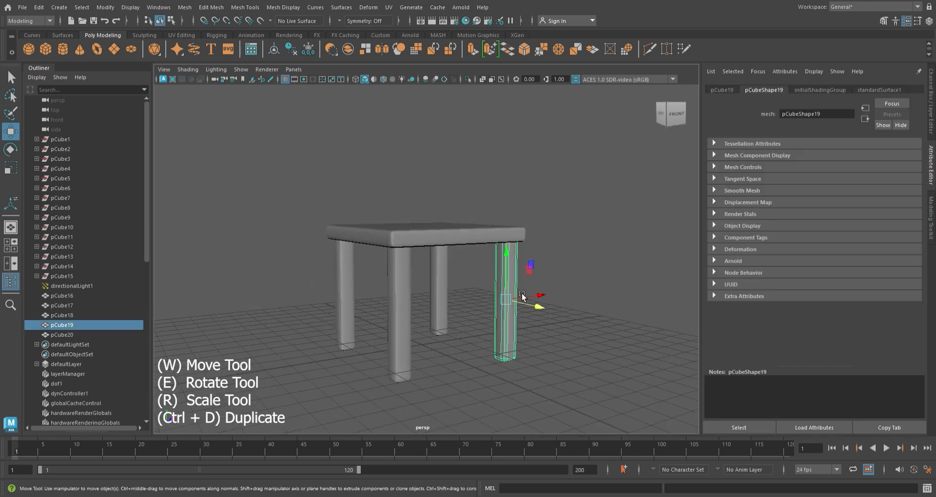
key("ctrl+d")
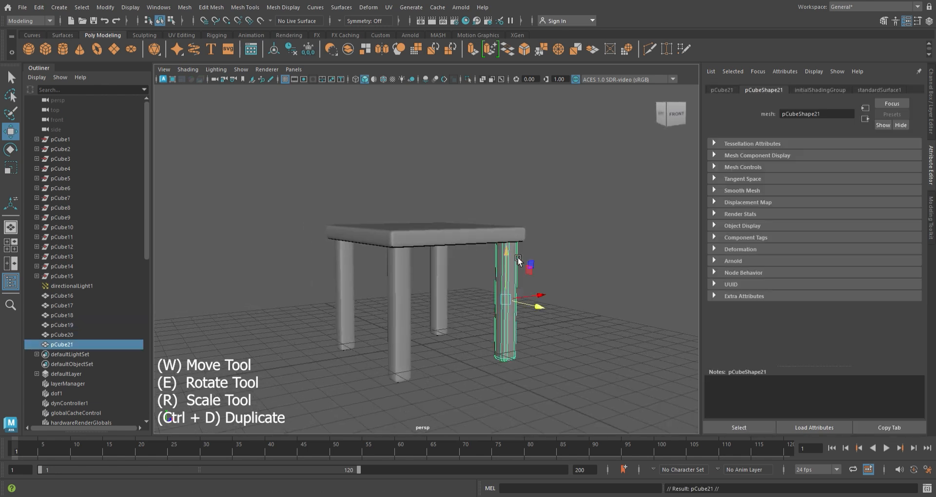
left_click_drag(516, 259, 514, 126)
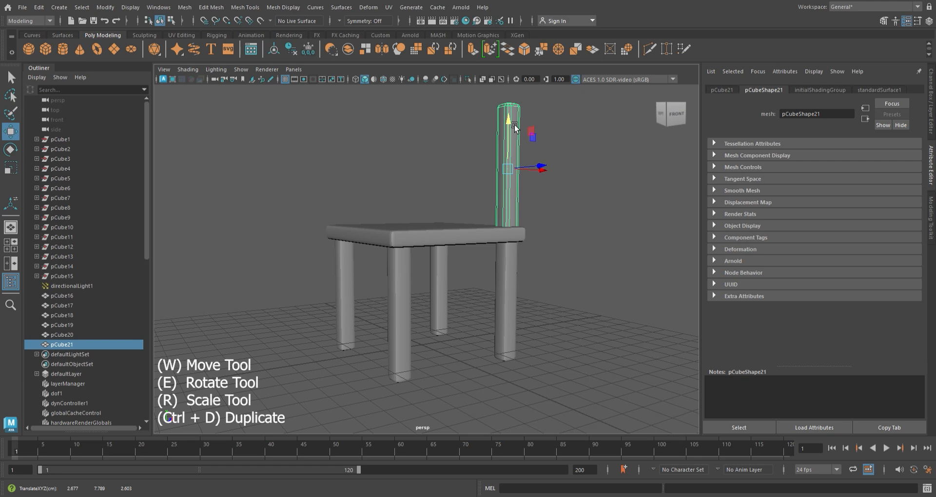
- Tilt the raised post outward about 5.2 degrees around Z and shift it to about 2.93 cm in X
left_click_drag(570, 178, 539, 186, "alt")
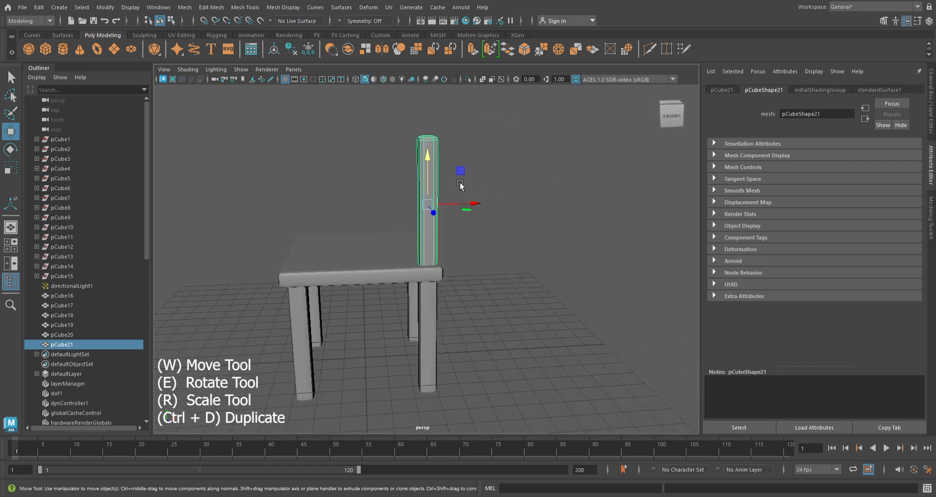
key("e")
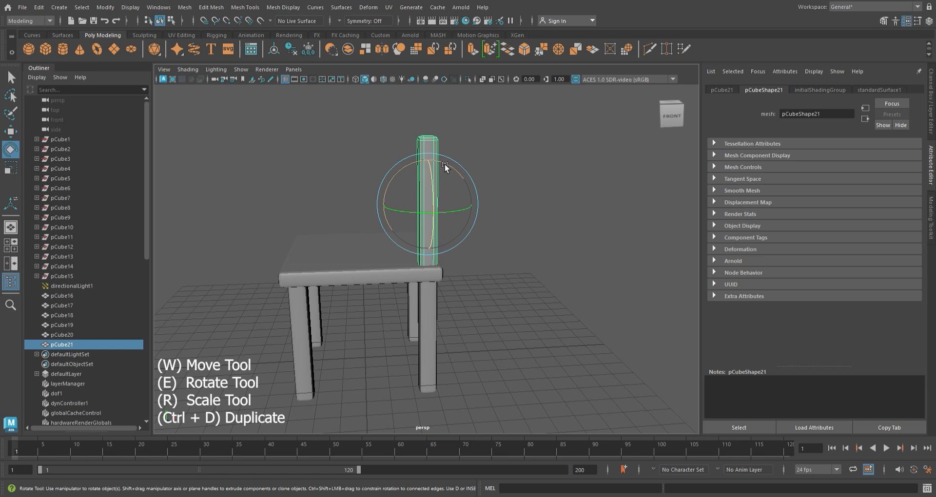
left_click(932, 130)
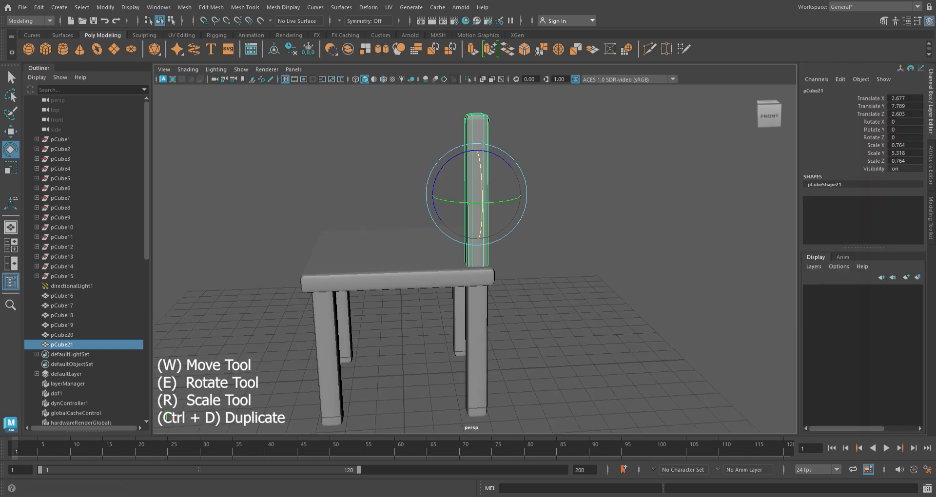
left_click(905, 125)
left_click_drag(502, 157, 509, 161)
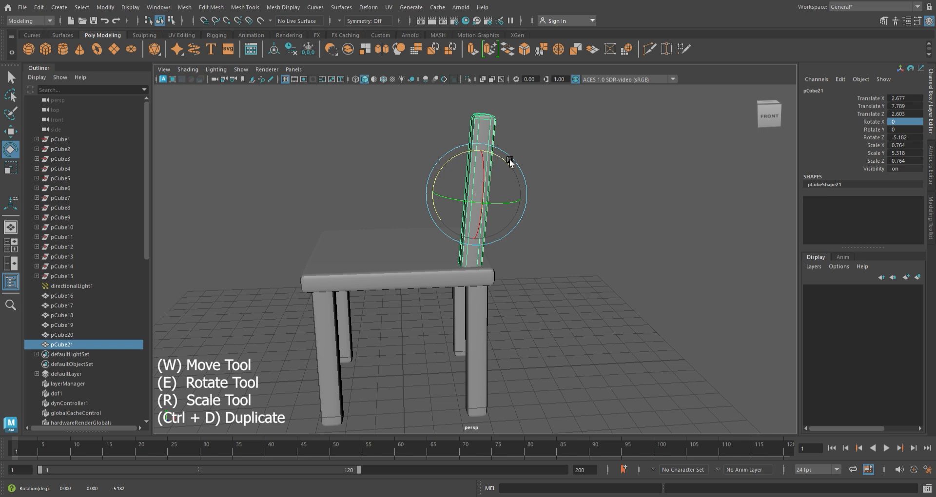
key("w")
left_click_drag(530, 196, 537, 196)
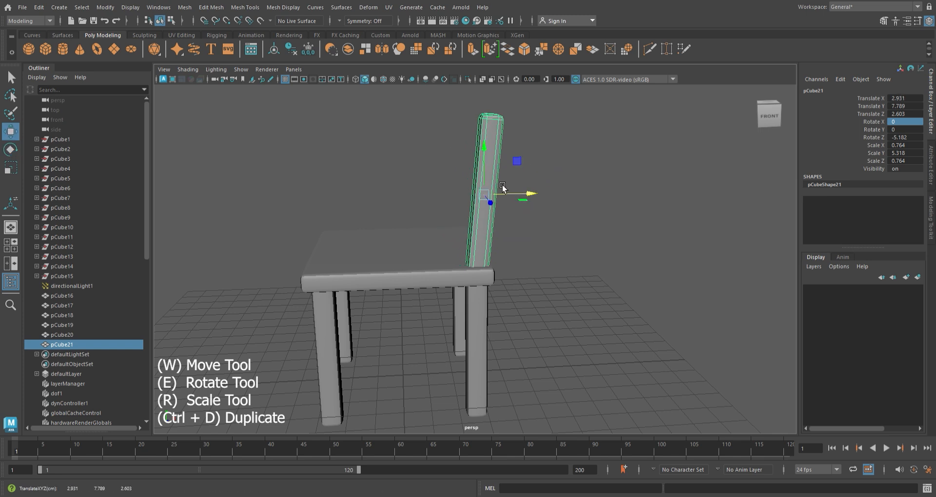
- Lengthen the tilted post to a Y scale of about 8.98 and seat it on the slab's edge, at about X 3.02, Y 9.41 cm
key("r")
mouse_move(496, 159)
left_mouse_down()
mouse_move(498, 141)
mouse_move(496, 164)
mouse_move(498, 154)
left_mouse_up()
key("w")
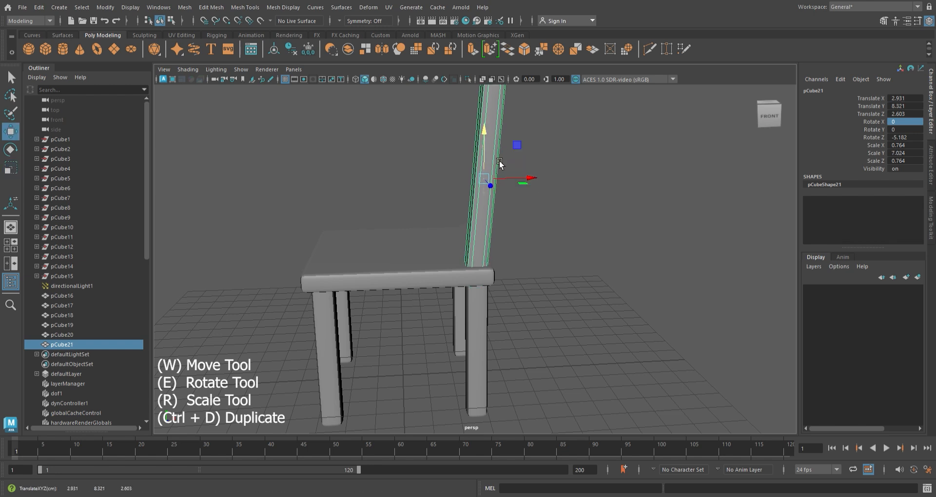
left_click_drag(581, 204, 663, 211, "alt")
left_click_drag(675, 183, 537, 166, "alt")
key("r")
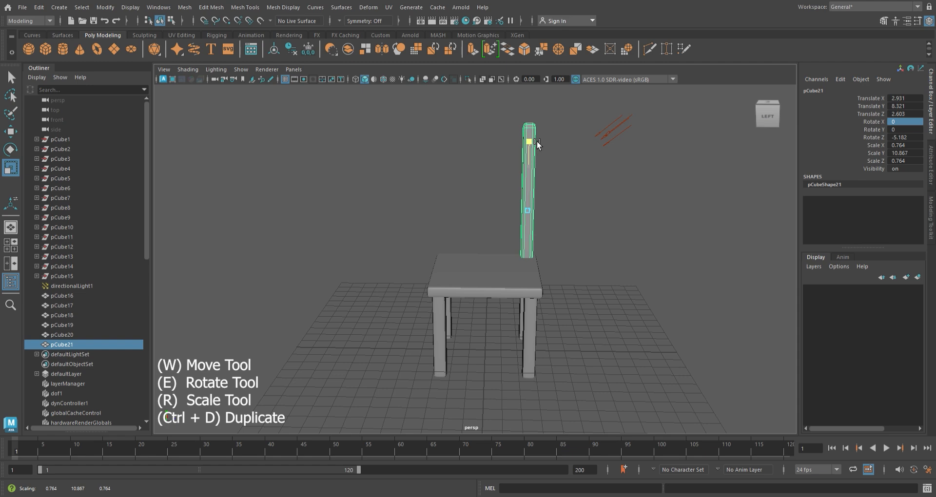
key("w")
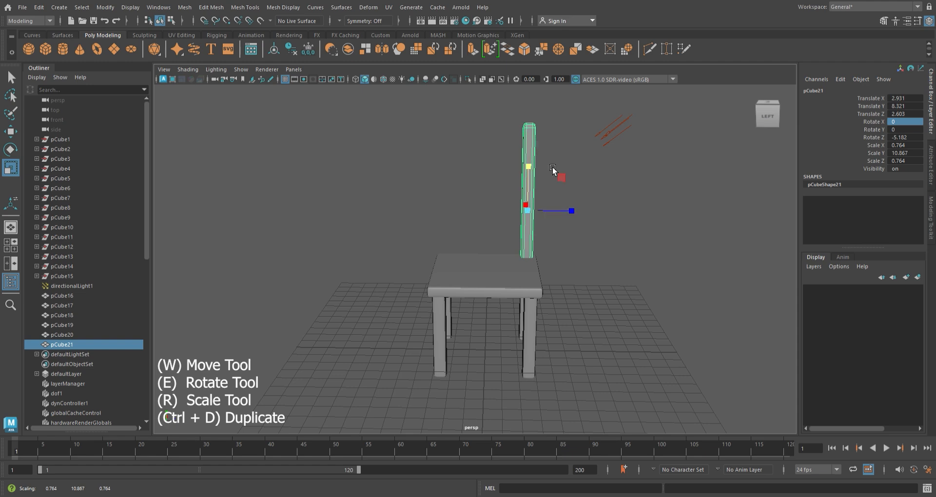
left_click_drag(629, 242, 502, 235, "alt")
mouse_move(448, 174)
left_mouse_down()
mouse_move(462, 146)
mouse_move(454, 145)
mouse_move(450, 165)
left_mouse_up()
key("r")
key("w")
left_click_drag(491, 195, 496, 194)
- Duplicate the tilted post four times and space the copies evenly along the slab's back edge
left_click_drag(477, 240, 586, 239, "alt")
key("ctrl+d")
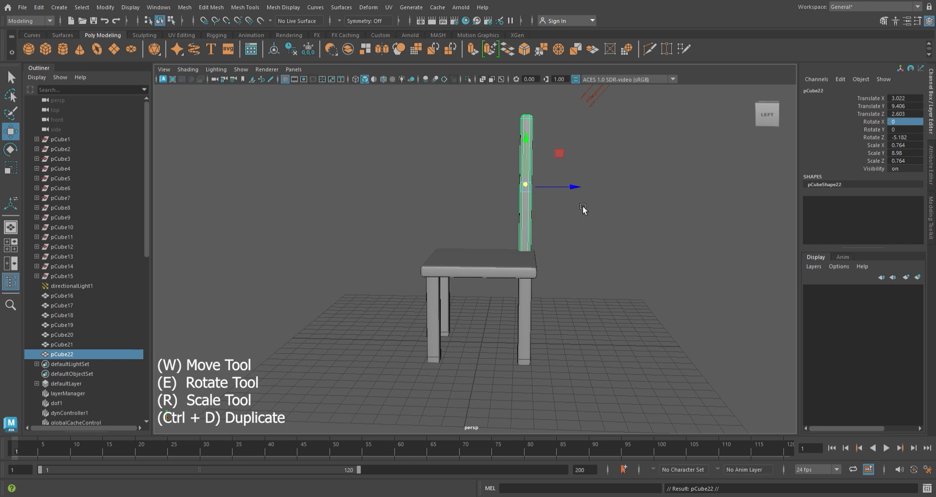
left_click_drag(581, 189, 501, 193)
key("ctrl+d")
key("ctrl+d")
key("ctrl+d")
left_click(586, 200)
- Create a horizontal rail from a copy of the back leg, raised to about 12.05 cm in Y with X rotation set to 90
left_click_drag(588, 200, 555, 223, "alt")
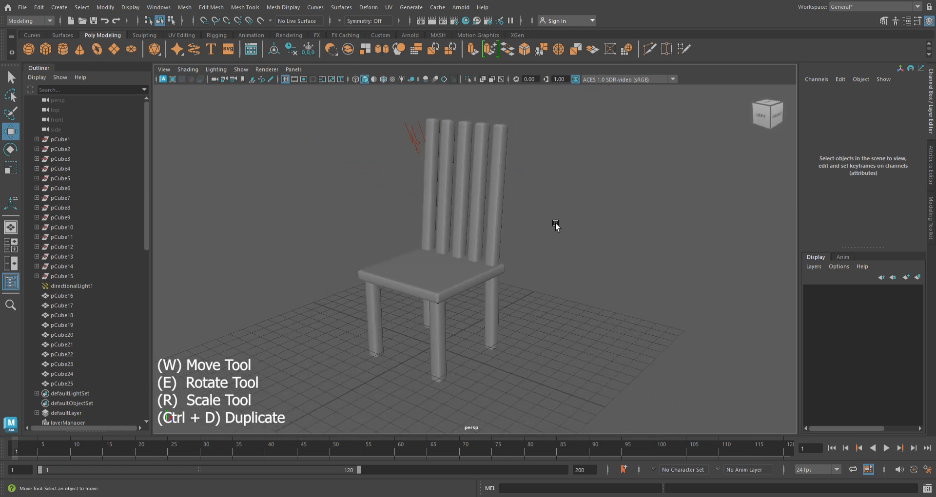
left_click(498, 296)
key("ctrl+d")
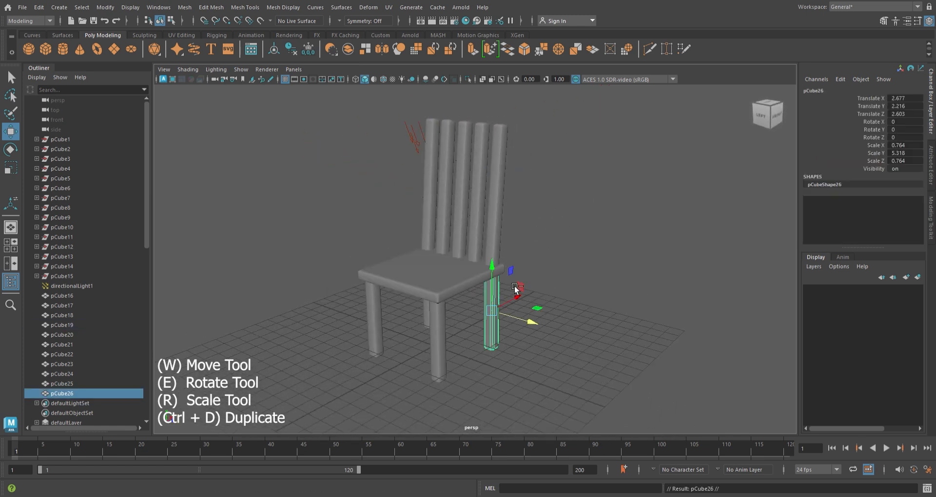
left_click_drag(494, 273, 517, 110)
left_click_drag(534, 144, 637, 176, "alt")
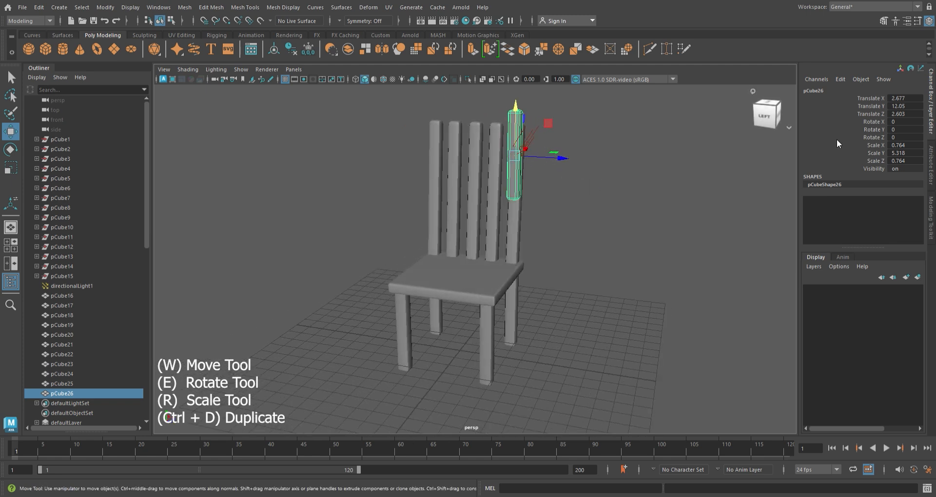
double_click(906, 122)
key("Return")
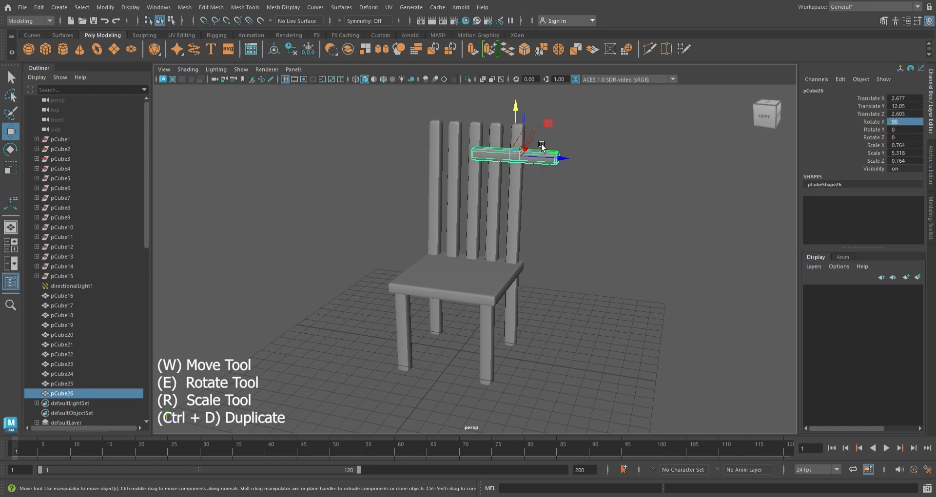
- Center the rail across the back posts at about -0.08 cm in Z and lengthen it to a Y scale of about 6.74
left_click_drag(618, 199, 633, 239, "alt")
left_click_drag(584, 192, 546, 195)
key("r")
key("w")
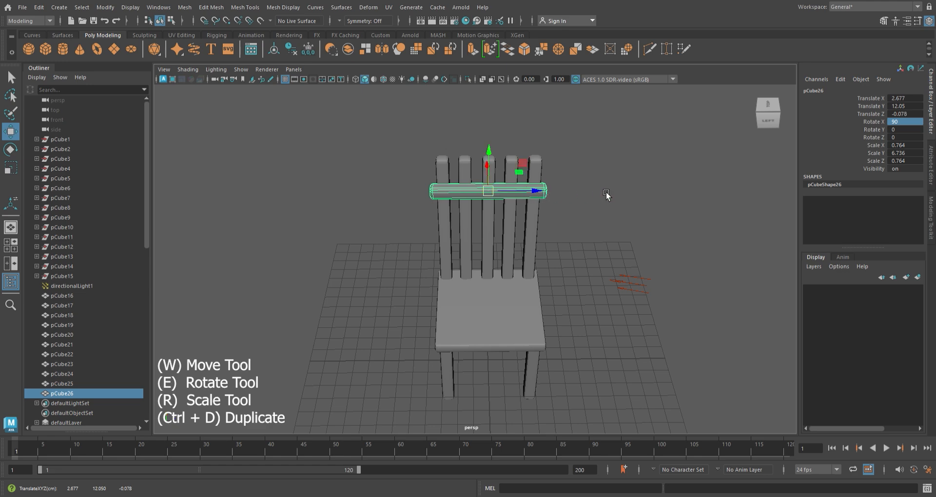
- Move the rail onto the tops of the back posts, at about 3.36 cm in X and 13.51 cm in Y
left_click_drag(608, 199, 496, 174, "alt")
left_click_drag(448, 152, 457, 118)
left_click_drag(498, 155, 496, 155)
- Thicken the top rail to an X scale of about 0.97 and a Z scale of about 1.19
left_click_drag(498, 242, 598, 226, "alt")
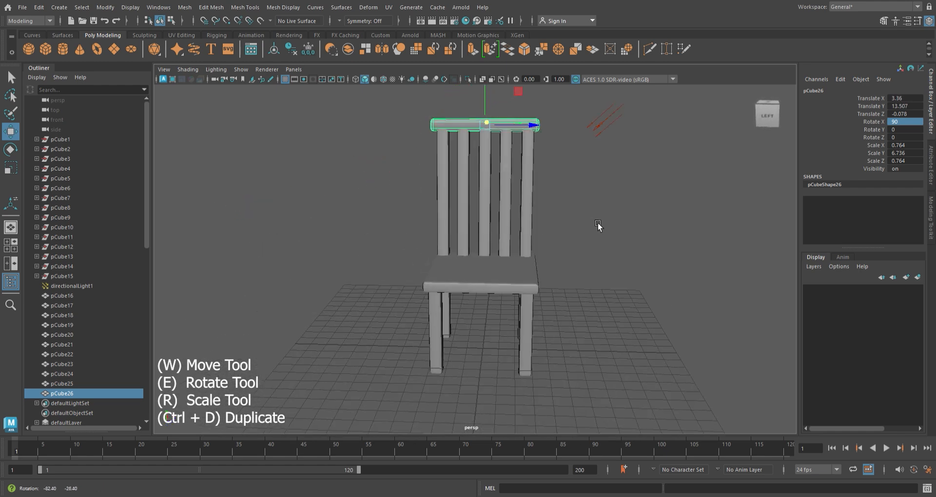
key("r")
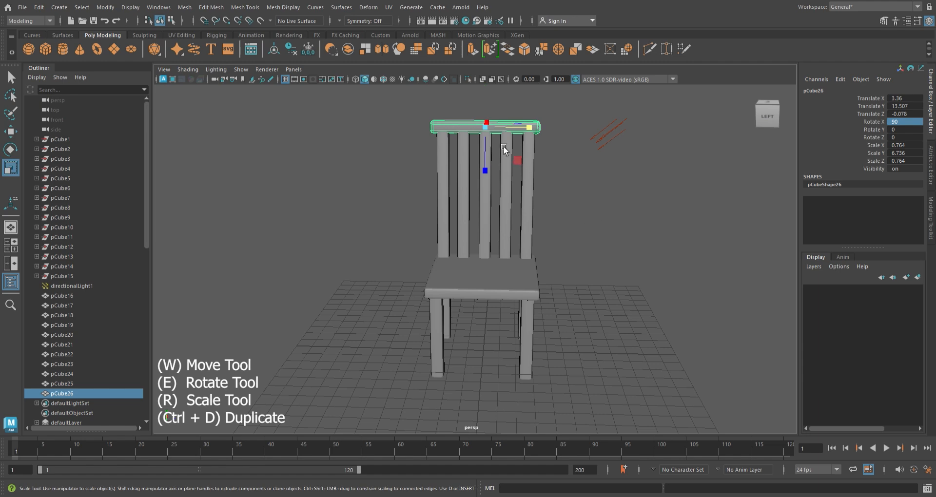
left_click_drag(494, 168, 494, 185)
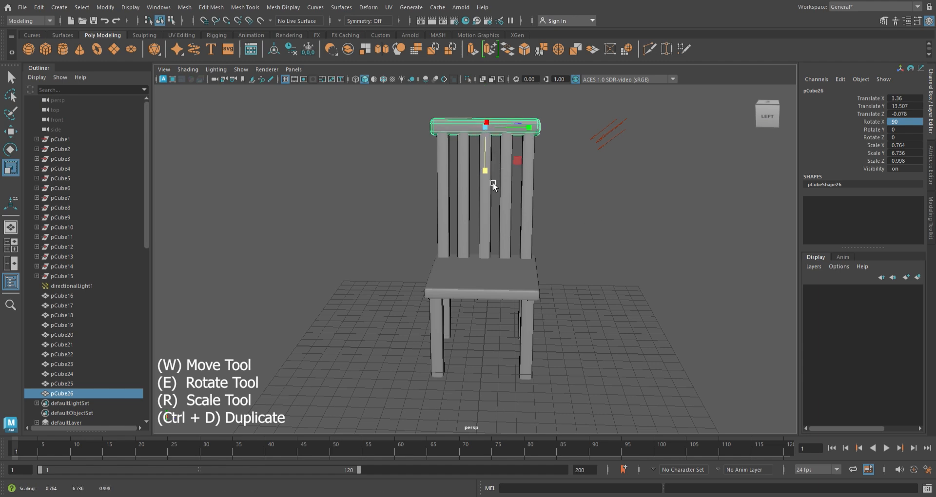
left_click_drag(590, 187, 503, 193, "alt")
left_click(486, 137)
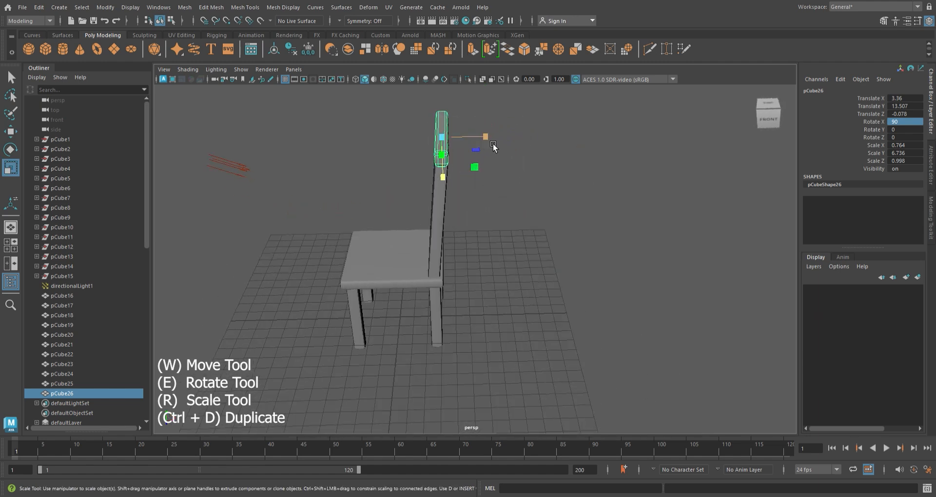
mouse_move(493, 141)
left_mouse_down()
mouse_move(486, 138)
mouse_move(498, 140)
left_mouse_up()
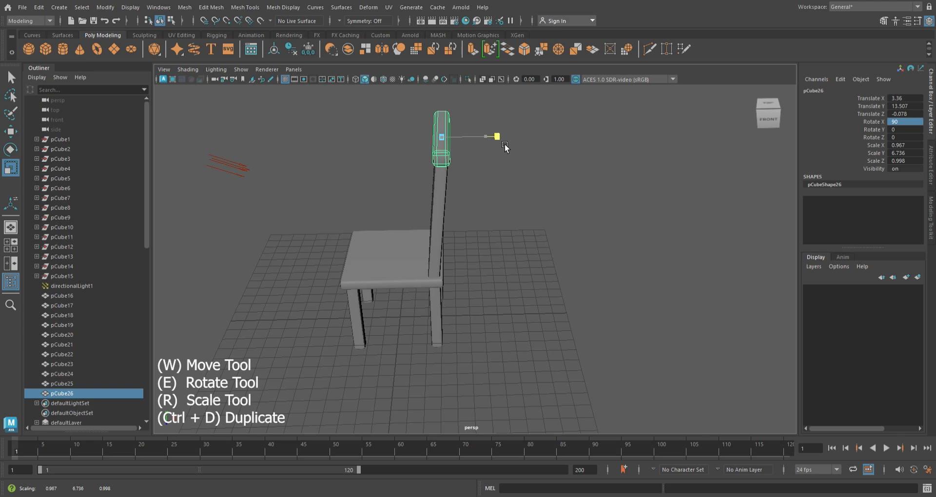
left_click_drag(452, 187, 569, 206)
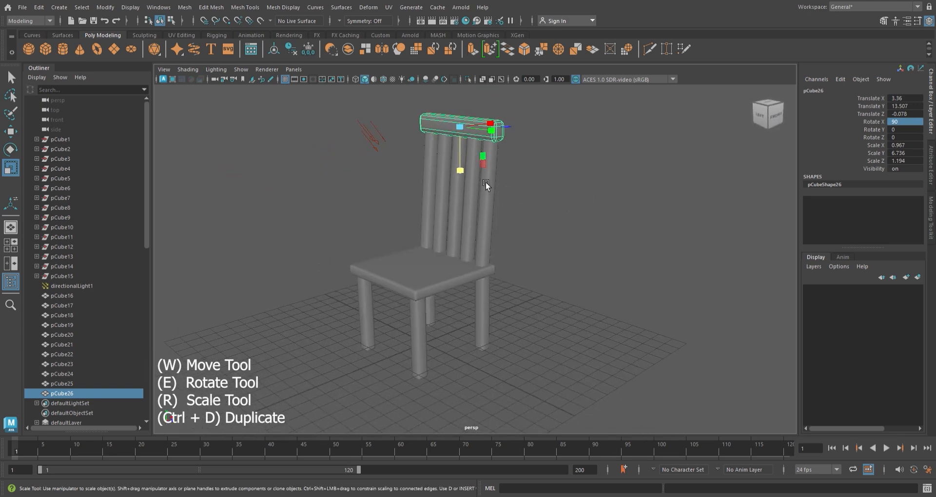
left_click_drag(466, 172, 531, 198, "alt")
left_click(518, 207)
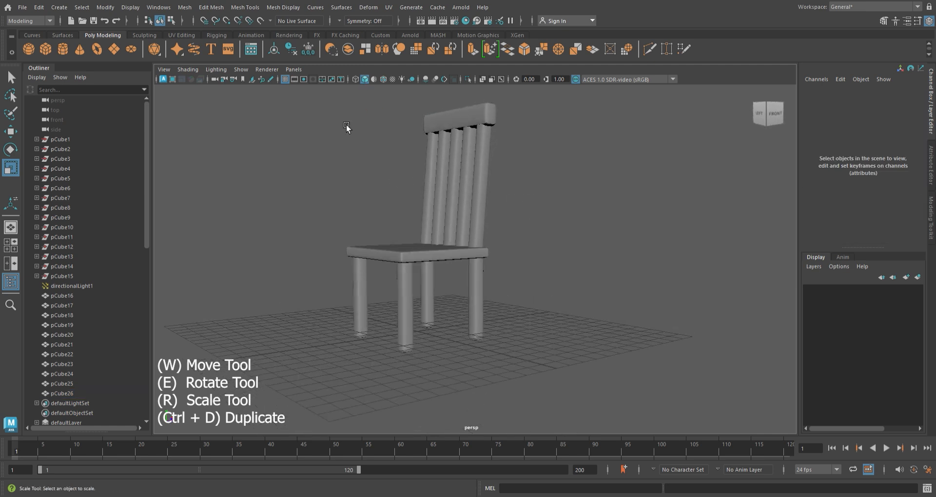
- Raise all the chair parts together by about 1.2 cm in Y
left_click_drag(314, 105, 566, 265)
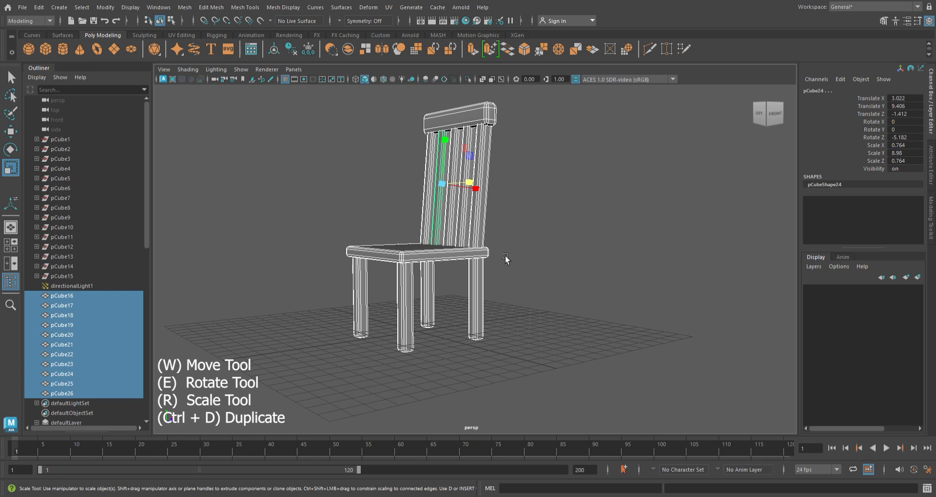
key("w")
left_click_drag(451, 153, 450, 135)
left_click(559, 225)
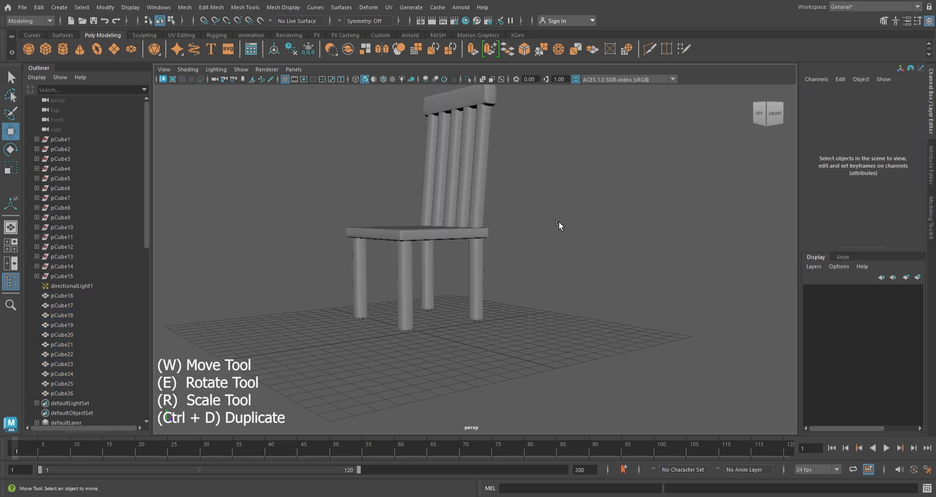
- Lengthen all four chair legs together to a Y scale of about 6.26
left_click_drag(559, 225, 533, 221, "alt")
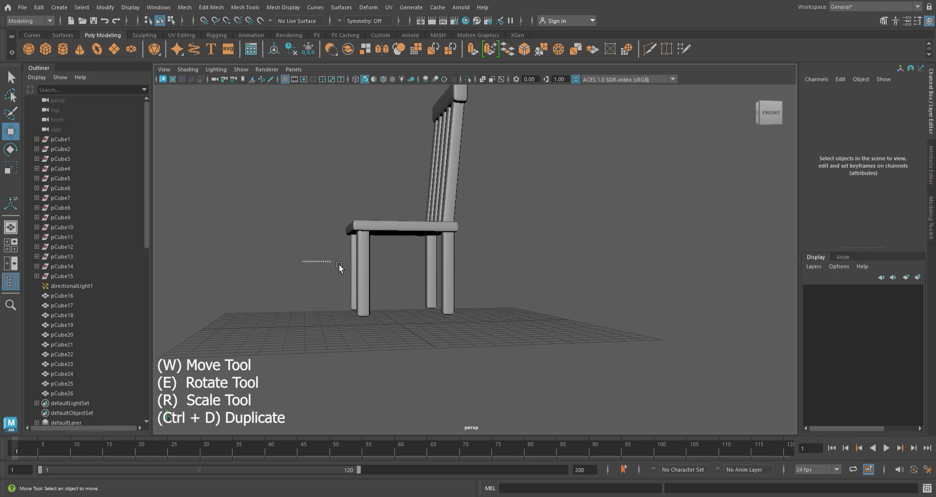
left_click_drag(338, 265, 466, 288)
key("r")
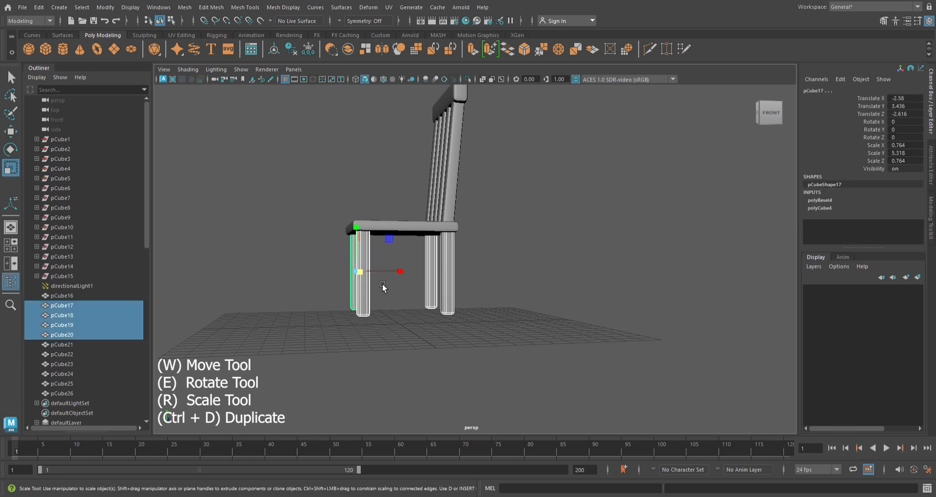
left_click_drag(363, 233, 365, 227)
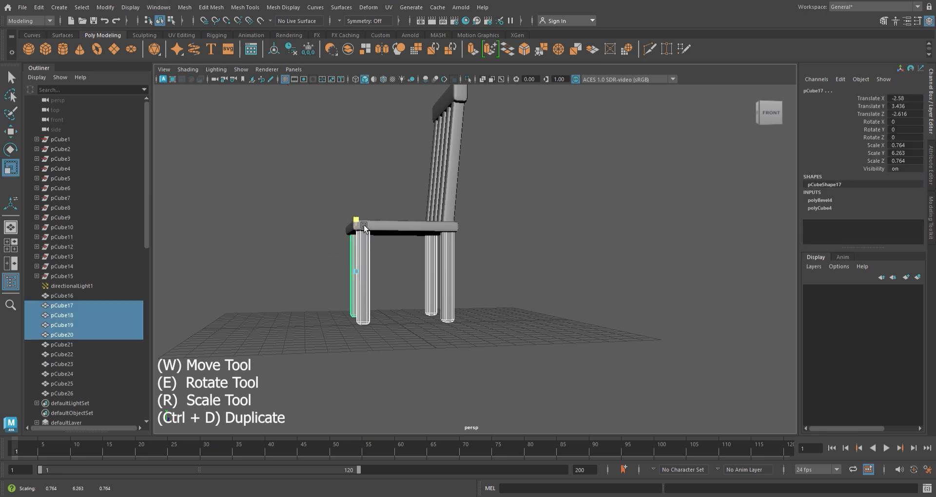
left_click(518, 272)
- Delete the directional light beside the chair's backrest
left_click_drag(521, 272, 540, 264, "alt")
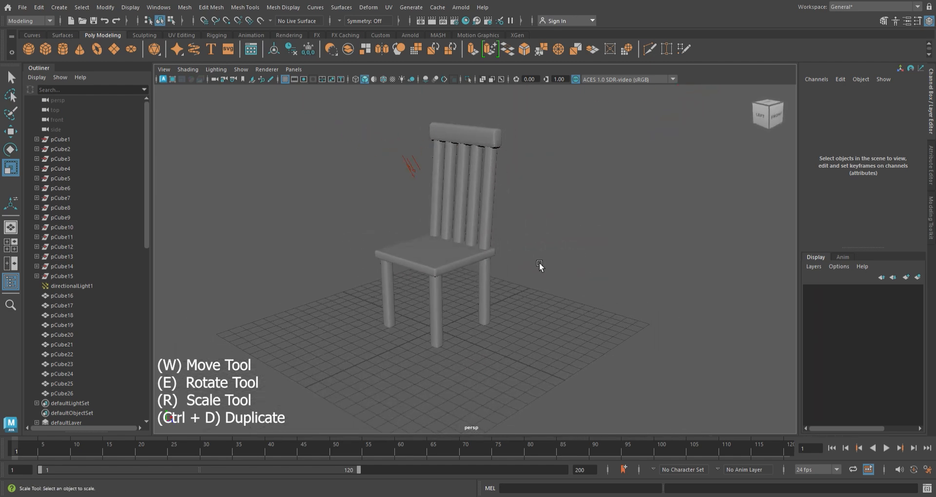
left_click(415, 172)
key("Delete")
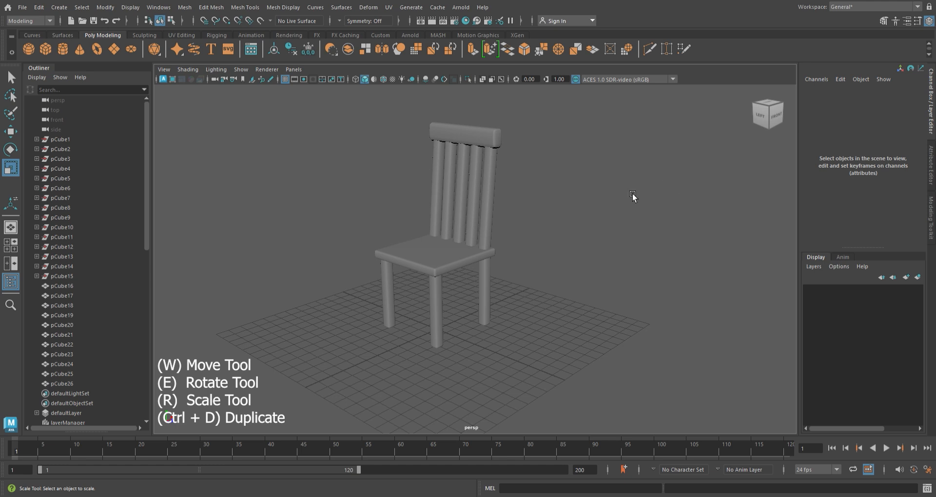
- Combine all the chair's parts into a single mesh
left_click_drag(542, 218, 544, 217, "alt")
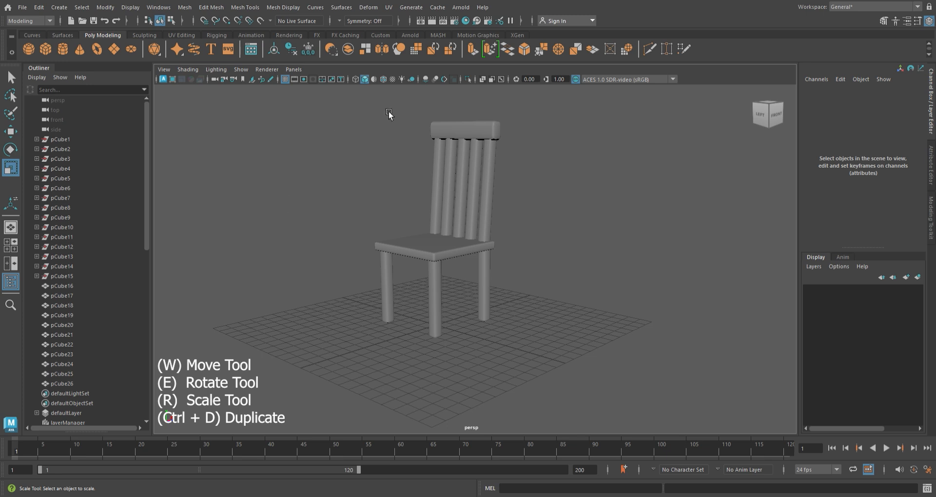
left_click_drag(361, 109, 596, 353)
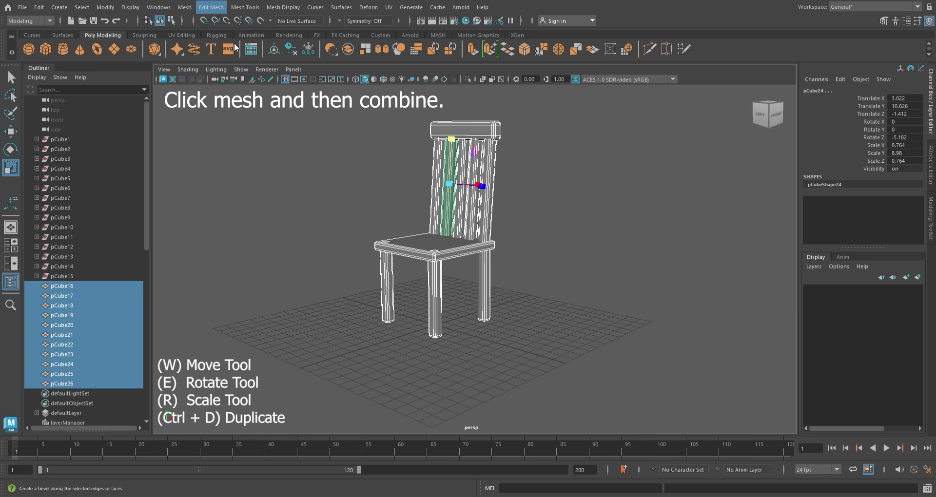
left_click(207, 47)
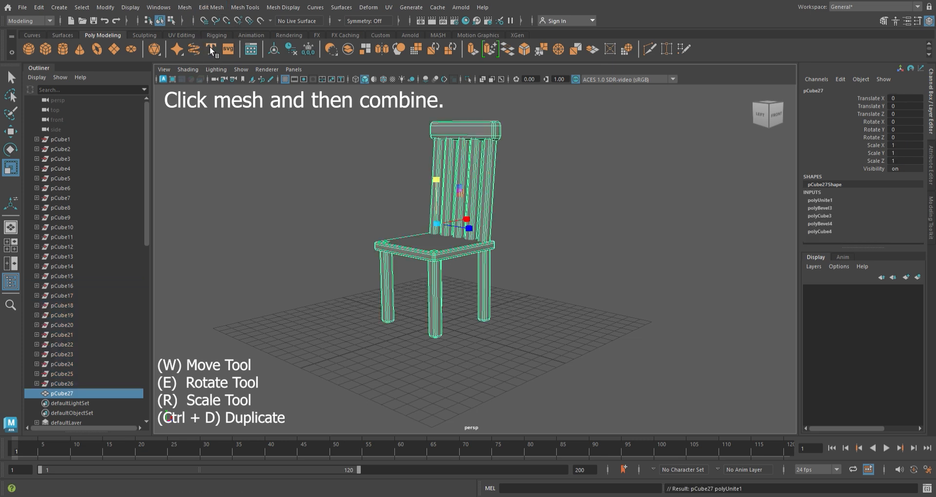
left_click(366, 132)
- Select the combined chair as one object with the Rotate tool active
left_click(466, 190)
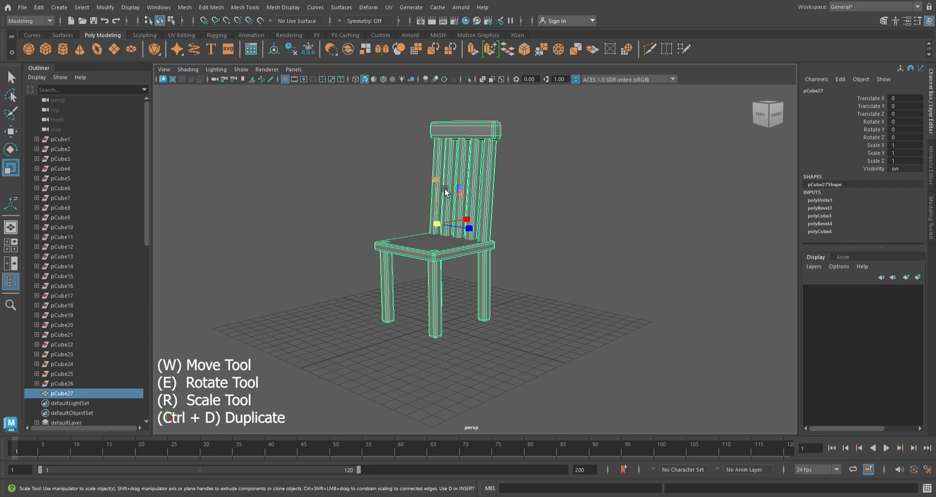
key("e")
left_click_drag(440, 189, 463, 200)
left_click(544, 203)
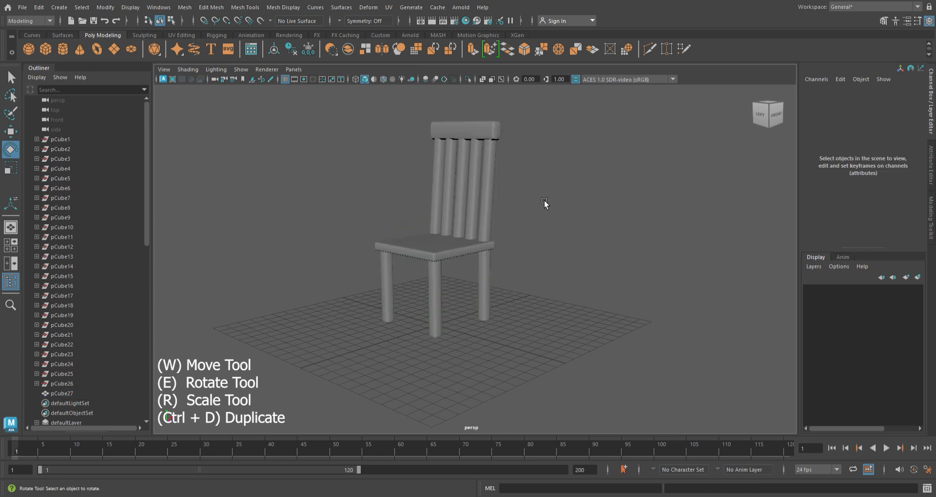
left_click(461, 191)
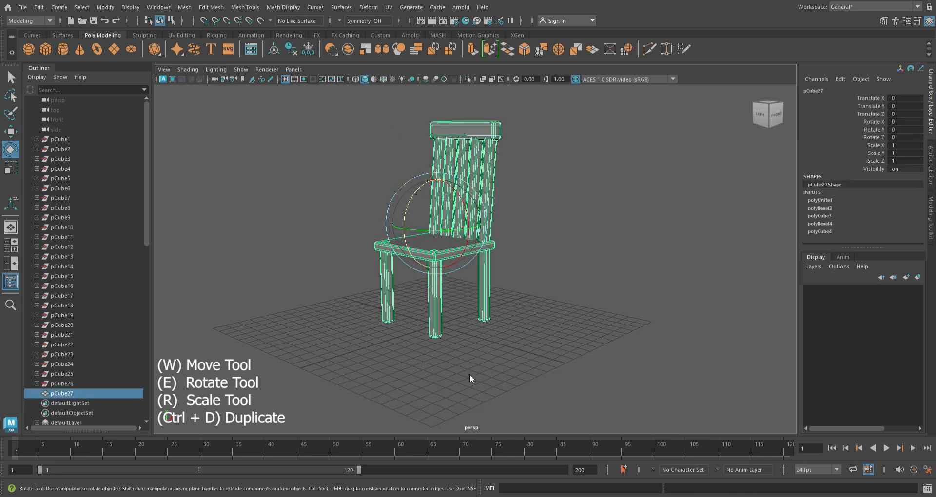